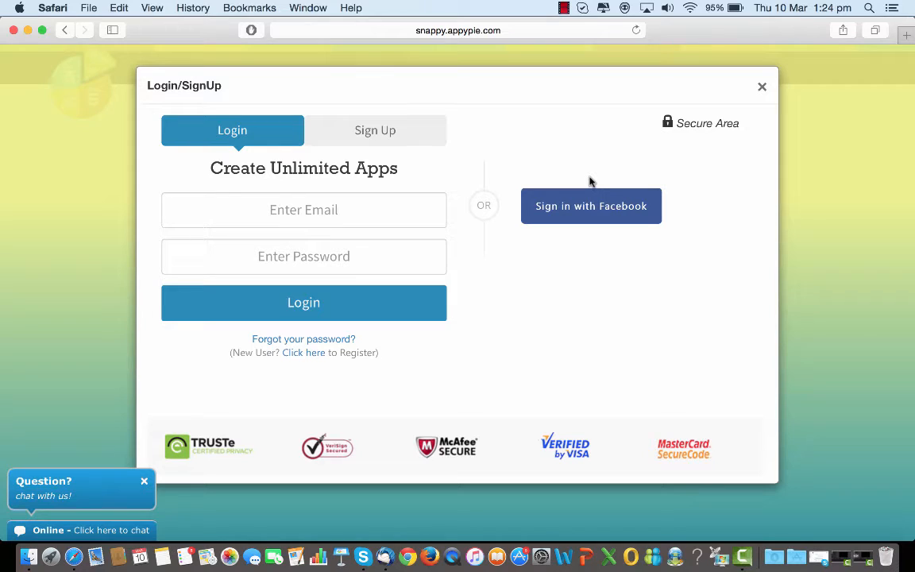
Log in to the reseller account with the account e-mail and password
{"action": "left_click", "coordinate": [281, 214]}
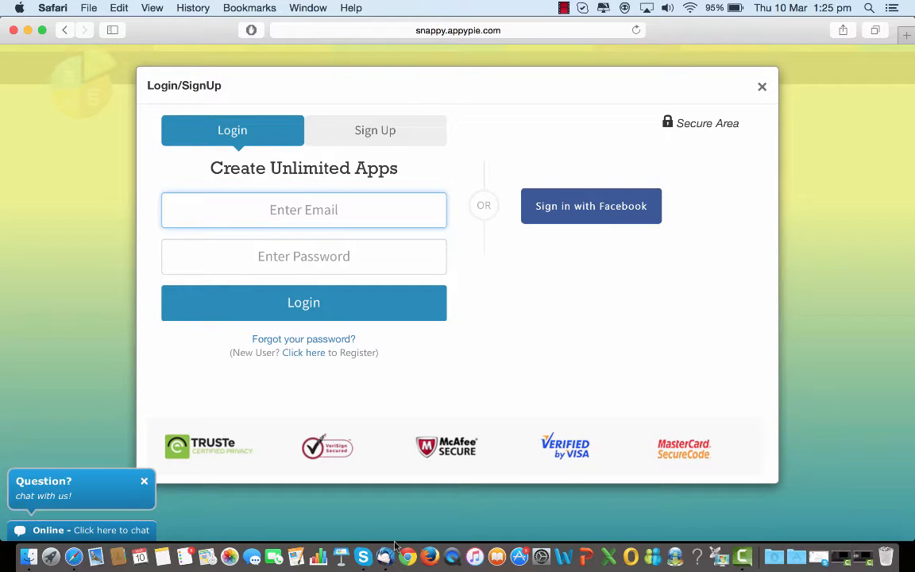
{"action": "key", "text": "super+v"}
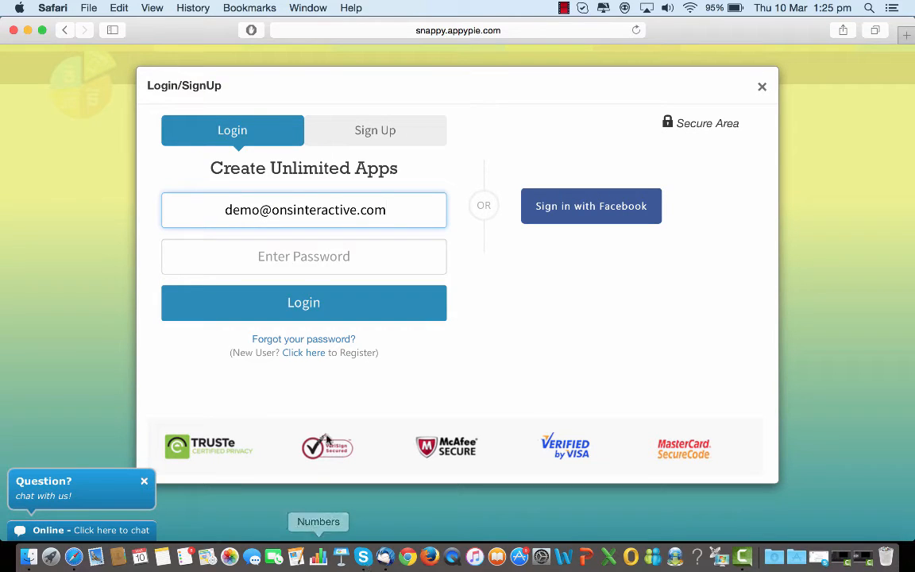
{"action": "left_click", "coordinate": [288, 253]}
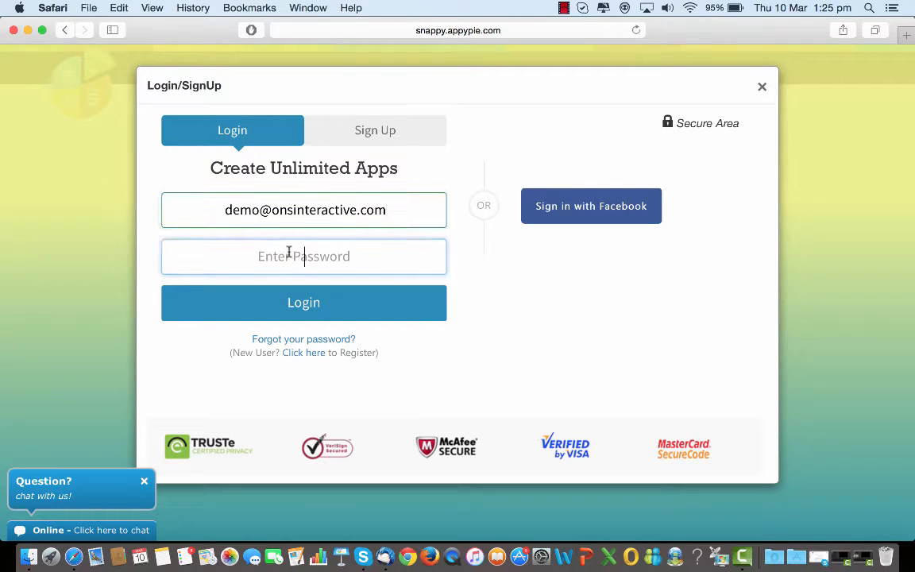
{"action": "type", "text": "•••••"}
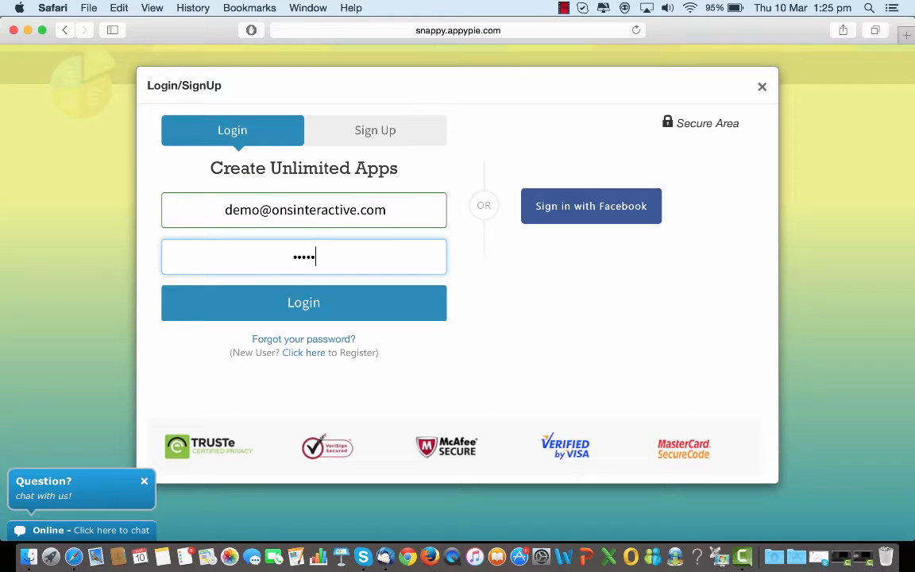
{"action": "type", "text": "•••"}
{"action": "left_click", "coordinate": [284, 299]}
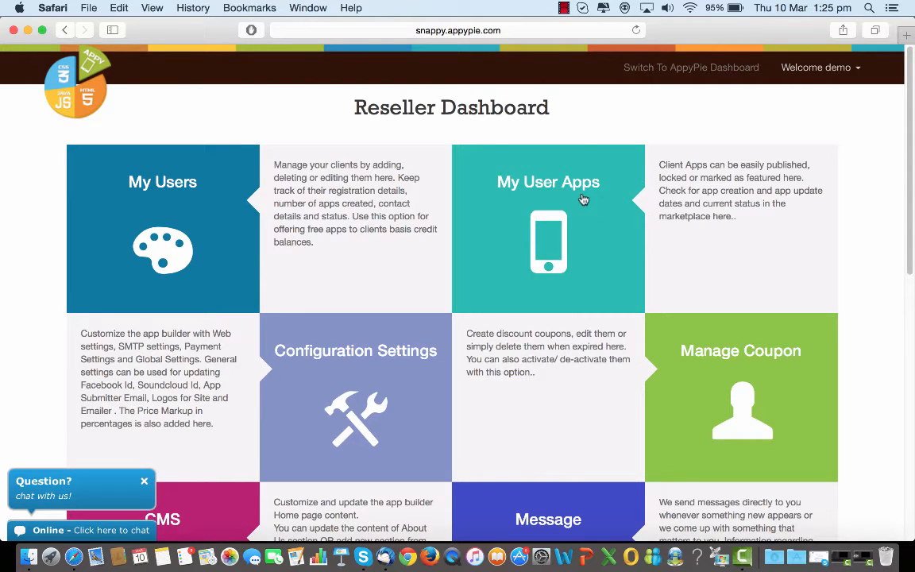
Browse the Reseller Dashboard tiles and open the My Users section
{"action": "scroll", "coordinate": [395, 368], "scroll_direction": "down", "scroll_amount": 2}
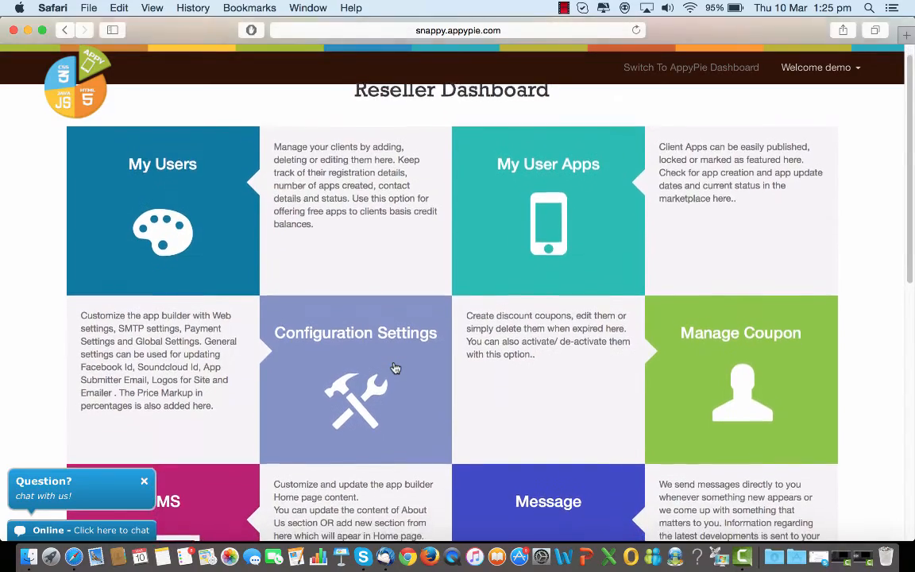
{"action": "scroll", "coordinate": [395, 368], "scroll_direction": "down", "scroll_amount": 6}
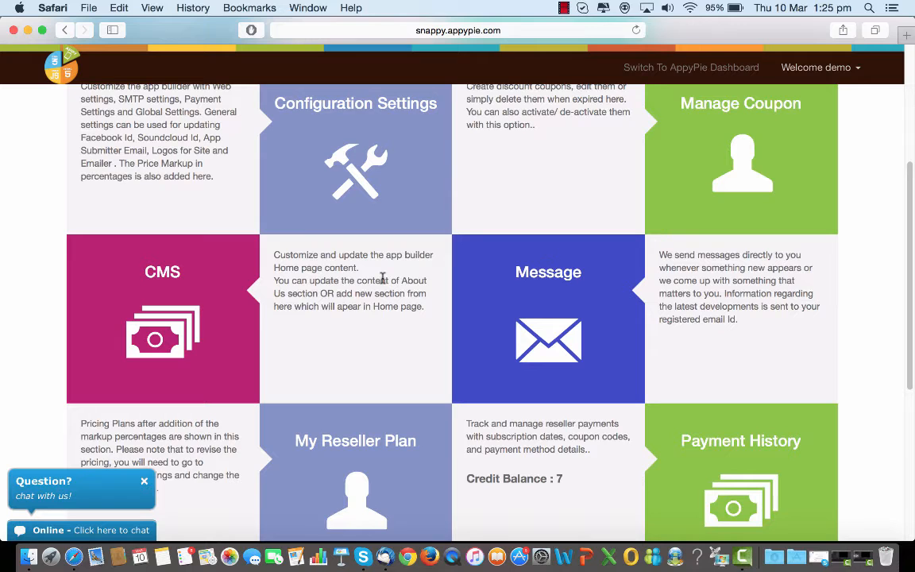
{"action": "scroll", "coordinate": [382, 278], "scroll_direction": "down", "scroll_amount": 5}
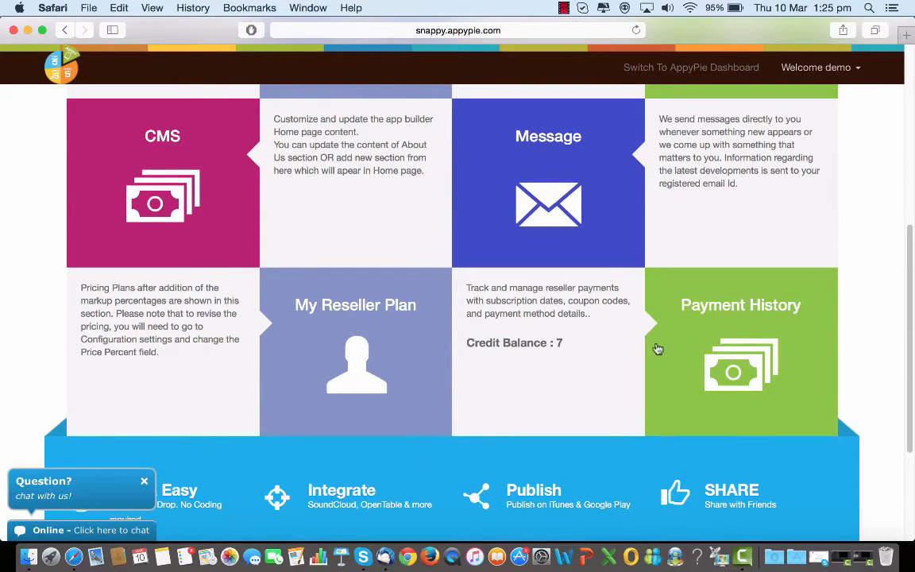
{"action": "scroll", "coordinate": [707, 347], "scroll_direction": "up", "scroll_amount": 10}
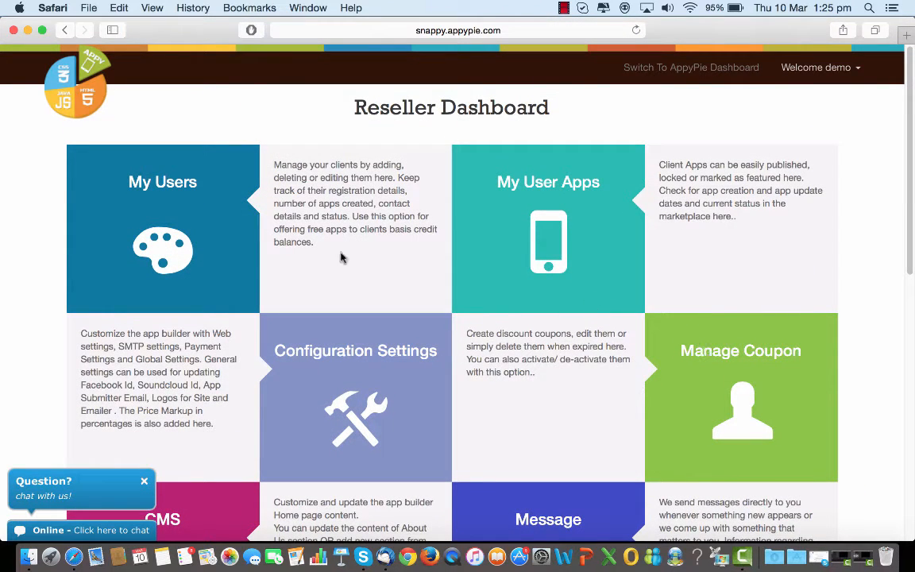
{"action": "left_click", "coordinate": [190, 223]}
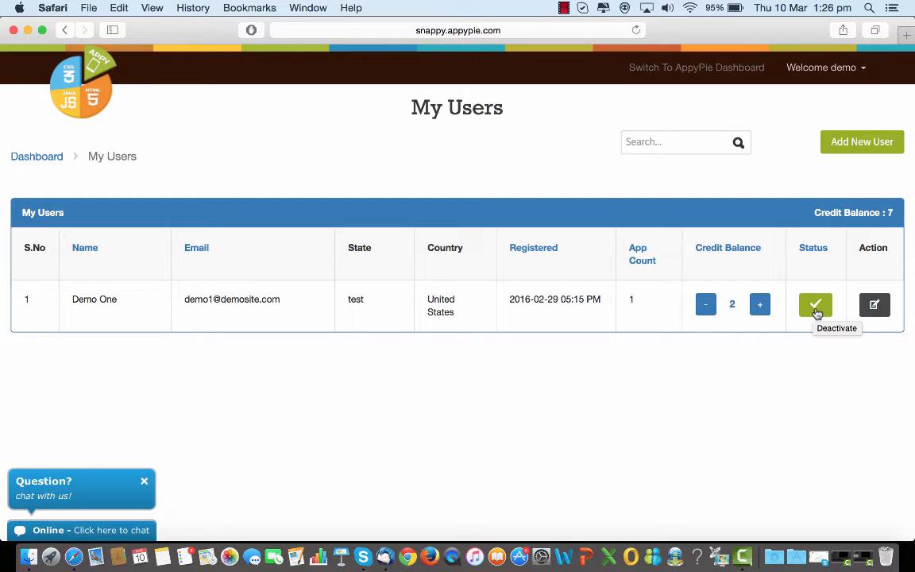
Inspect the Edit User dialog for Demo One and the Add New User dialog, closing both without changes
{"action": "left_click", "coordinate": [874, 309]}
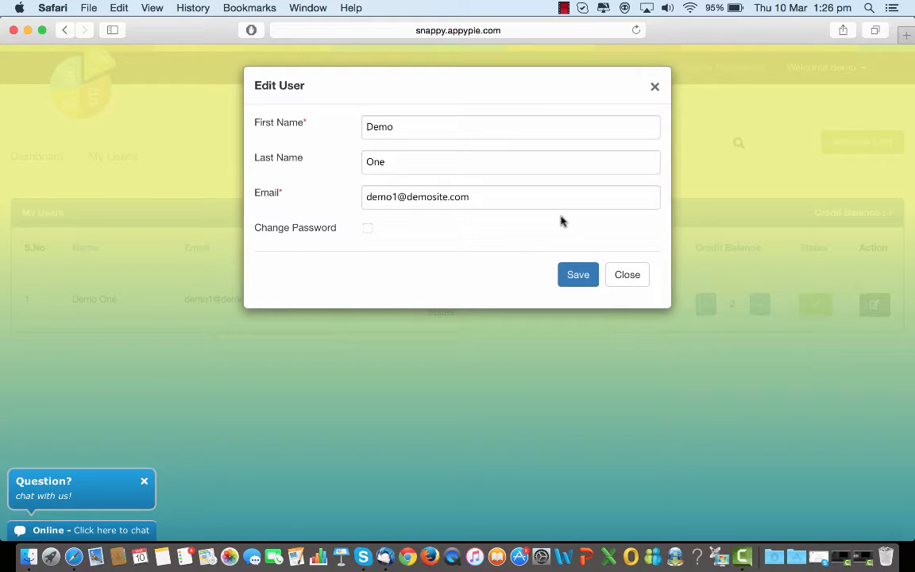
{"action": "left_click", "coordinate": [625, 275]}
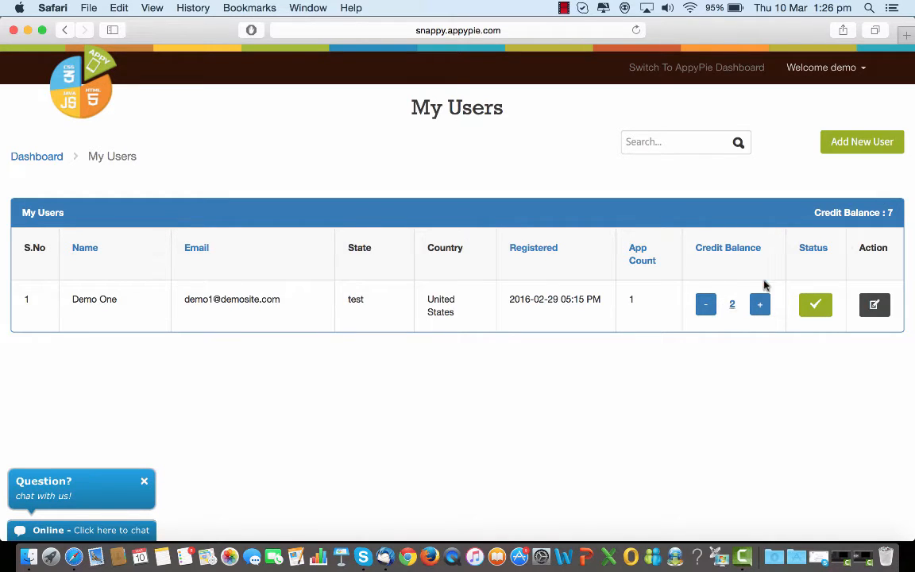
{"action": "left_click", "coordinate": [863, 143]}
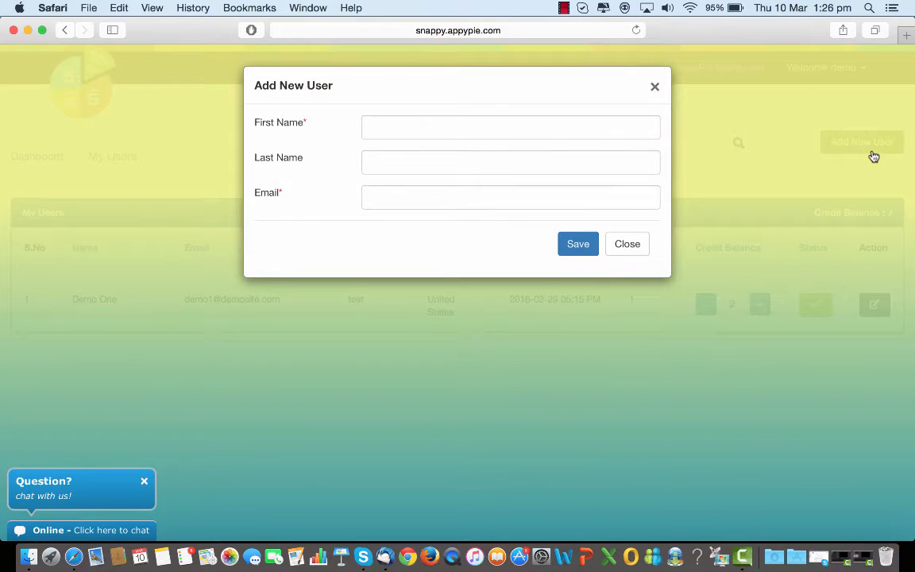
{"action": "left_click", "coordinate": [628, 245]}
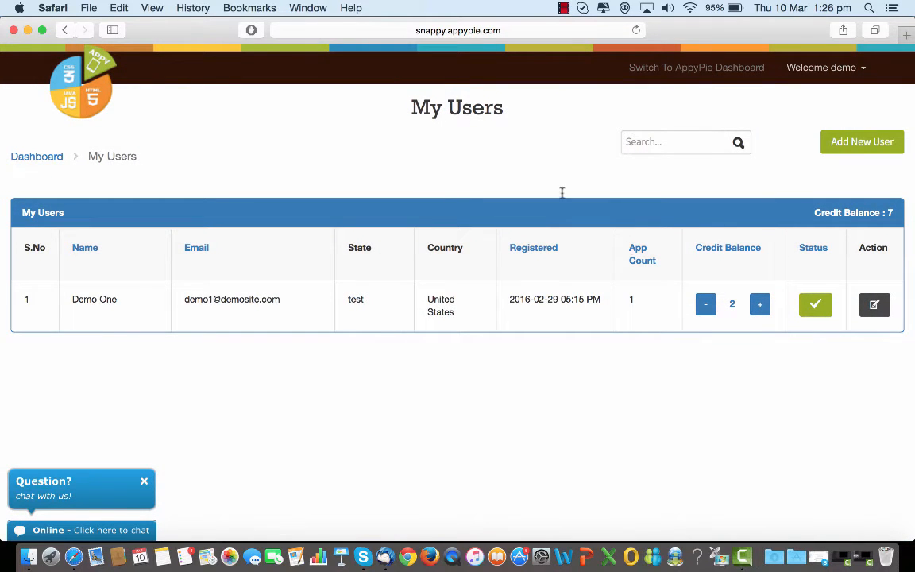
Return to the dashboard, view the My User Apps list, and go back
{"action": "left_click", "coordinate": [67, 32]}
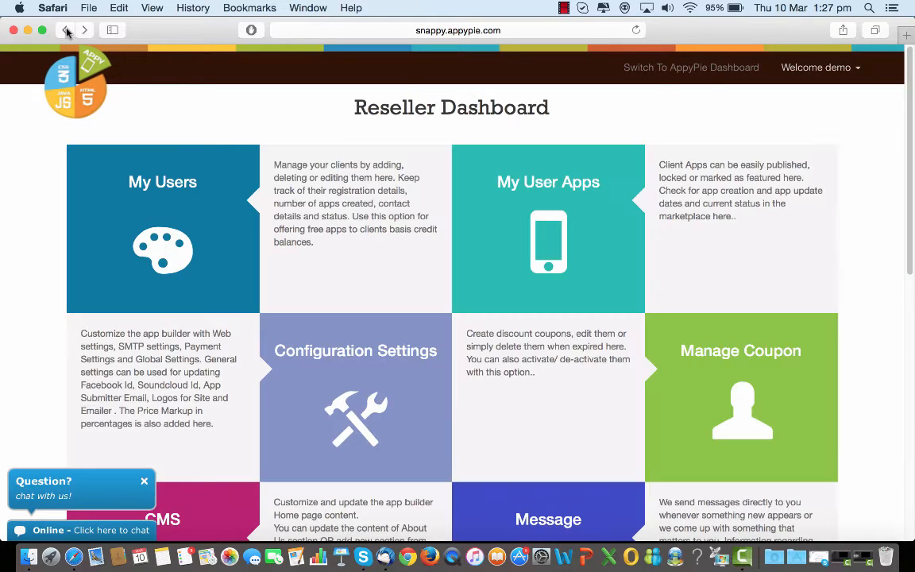
{"action": "left_click", "coordinate": [534, 209]}
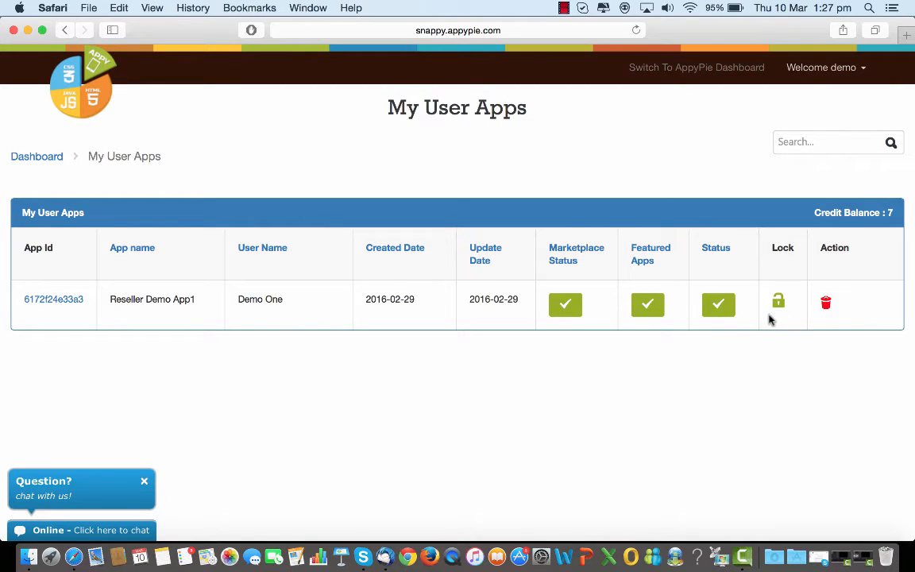
{"action": "left_click", "coordinate": [66, 31]}
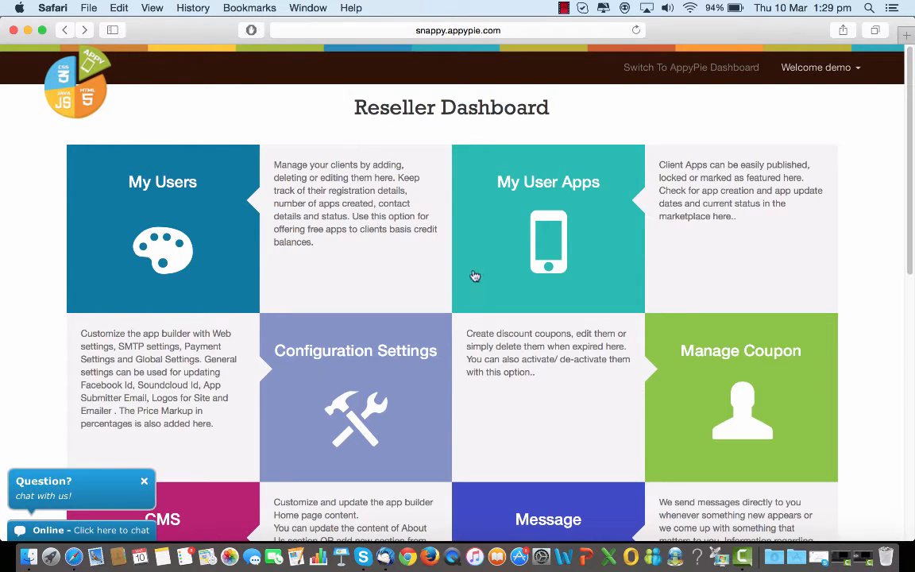
Open Configuration Settings and focus the Custom Site Url field in Website Settings
{"action": "left_click", "coordinate": [348, 359]}
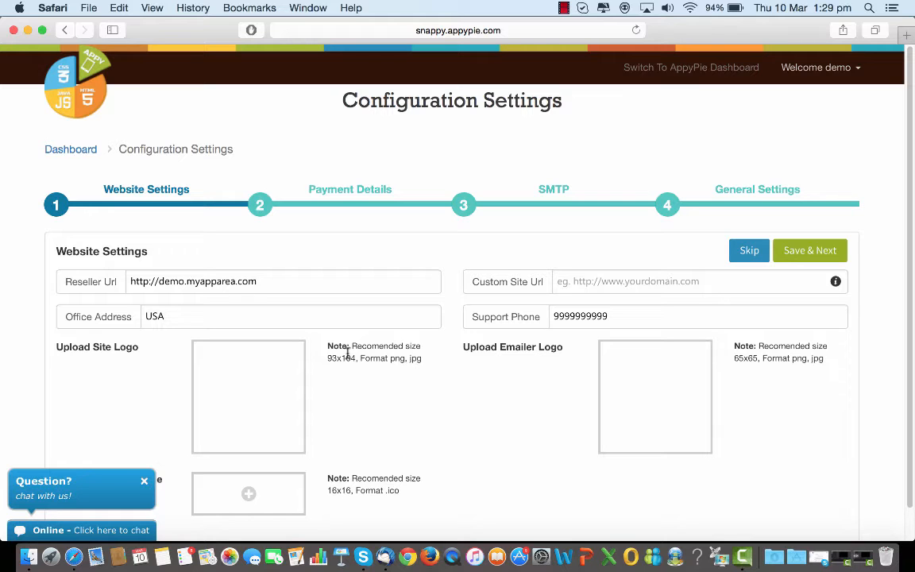
{"action": "scroll", "coordinate": [347, 354], "scroll_direction": "down", "scroll_amount": 2}
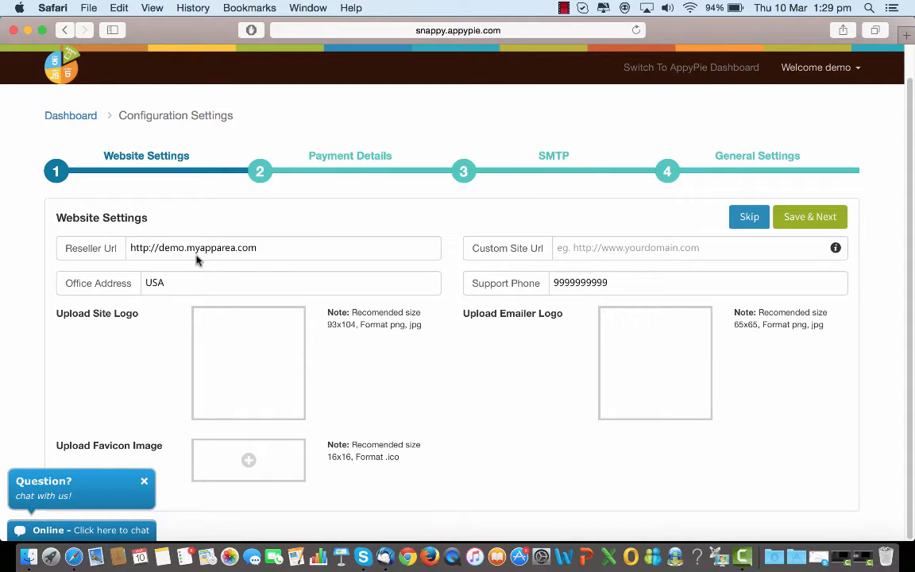
{"action": "left_click", "coordinate": [615, 251]}
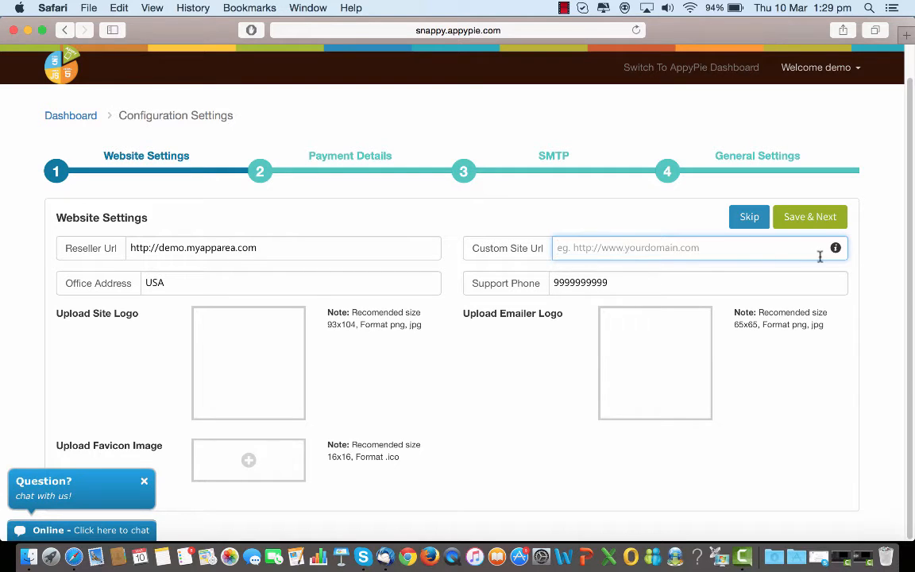
Read the Custom Site Url help information about mapping the A record
{"action": "mouse_move", "coordinate": [836, 251]}
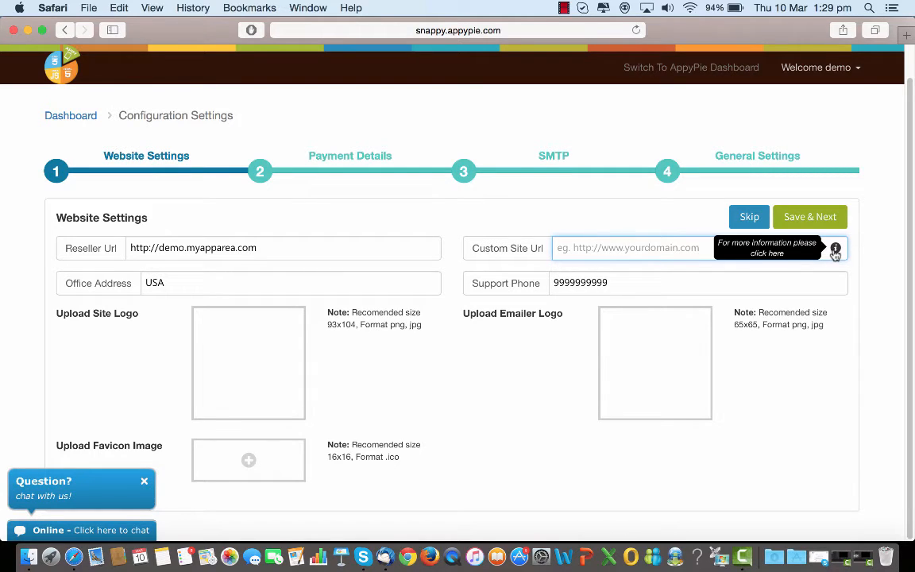
{"action": "left_click", "coordinate": [836, 250]}
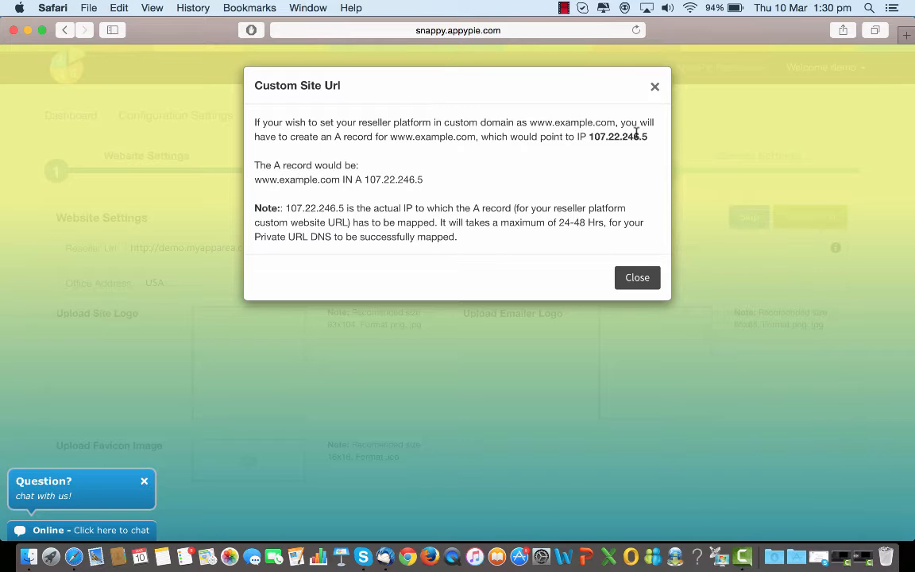
{"action": "left_click", "coordinate": [635, 283]}
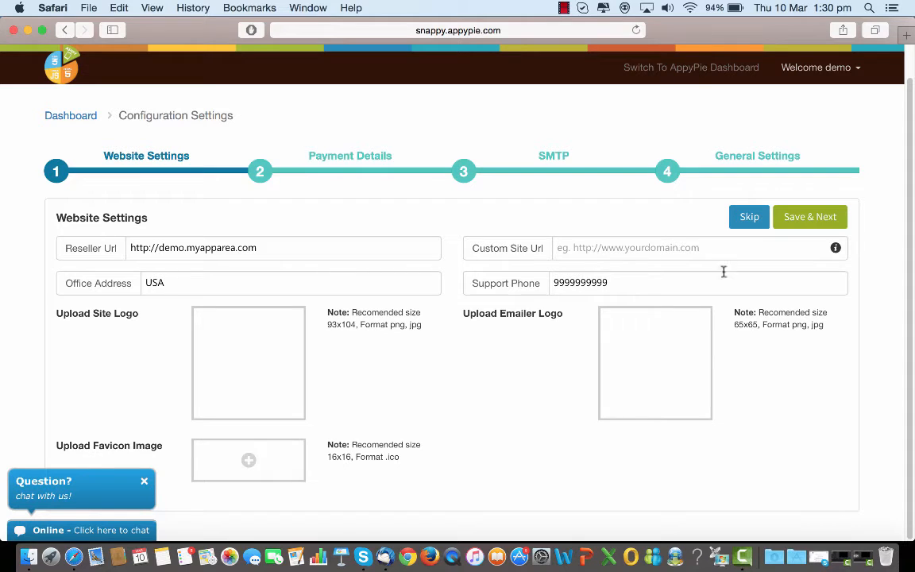
{"action": "left_click", "coordinate": [836, 248]}
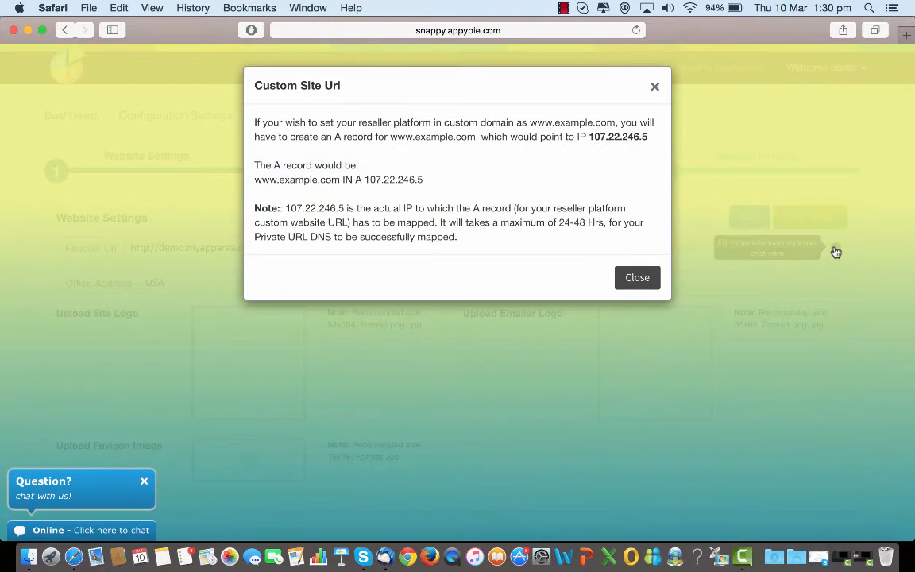
{"action": "left_click", "coordinate": [644, 277]}
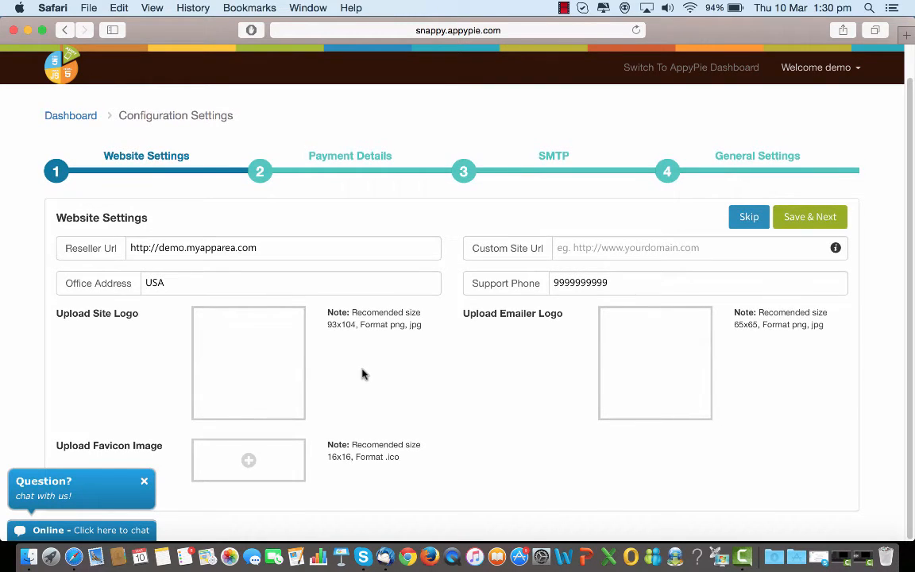
Switch to the Payment Details step of the configuration wizard
{"action": "mouse_move", "coordinate": [262, 364]}
{"action": "mouse_move", "coordinate": [646, 364]}
{"action": "left_click", "coordinate": [355, 158]}
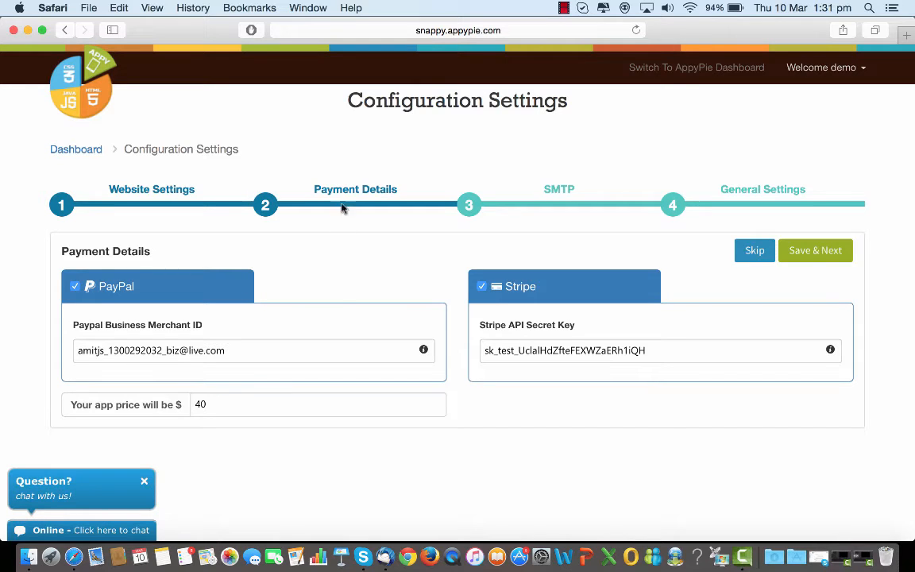
Read the help notes for the Paypal Business Merchant ID and Stripe API Secret Key fields
{"action": "left_click", "coordinate": [424, 353]}
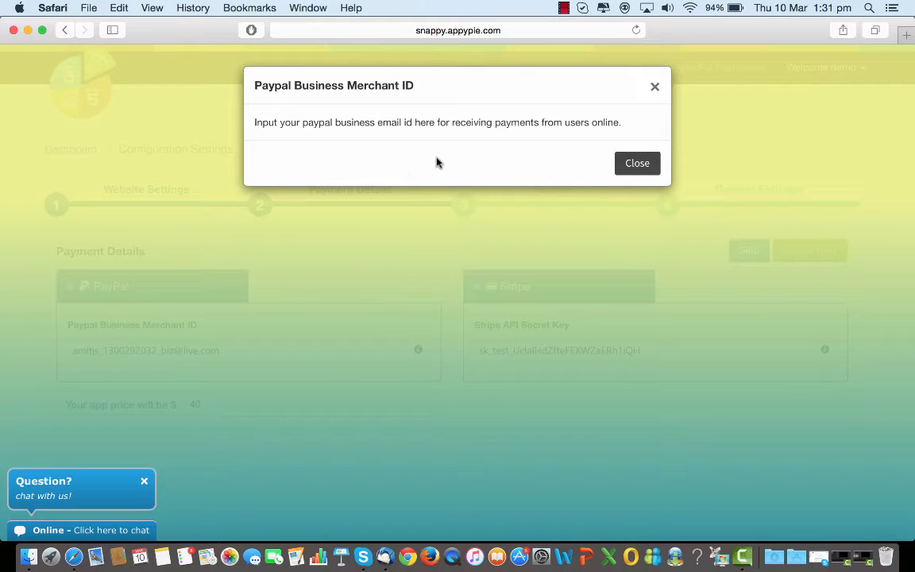
{"action": "left_click", "coordinate": [627, 167]}
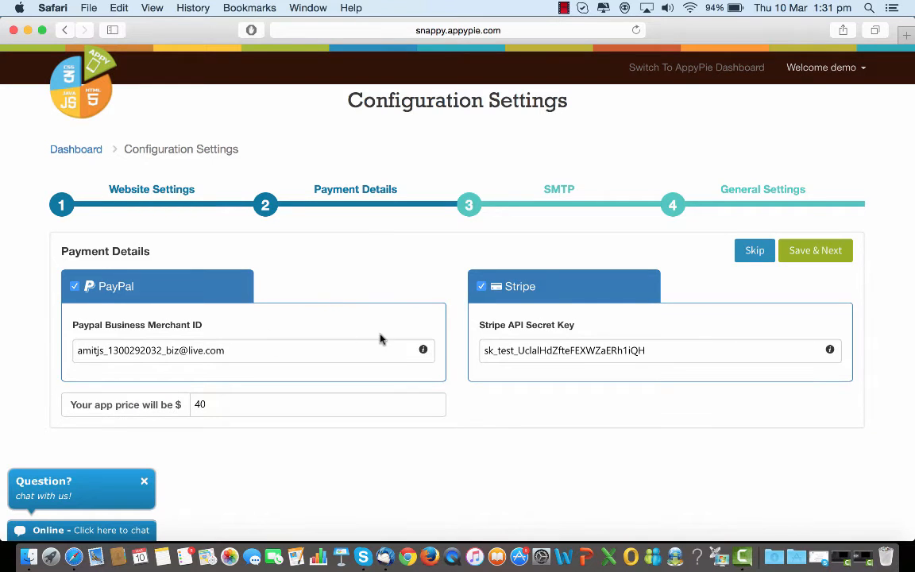
{"action": "left_click", "coordinate": [829, 351]}
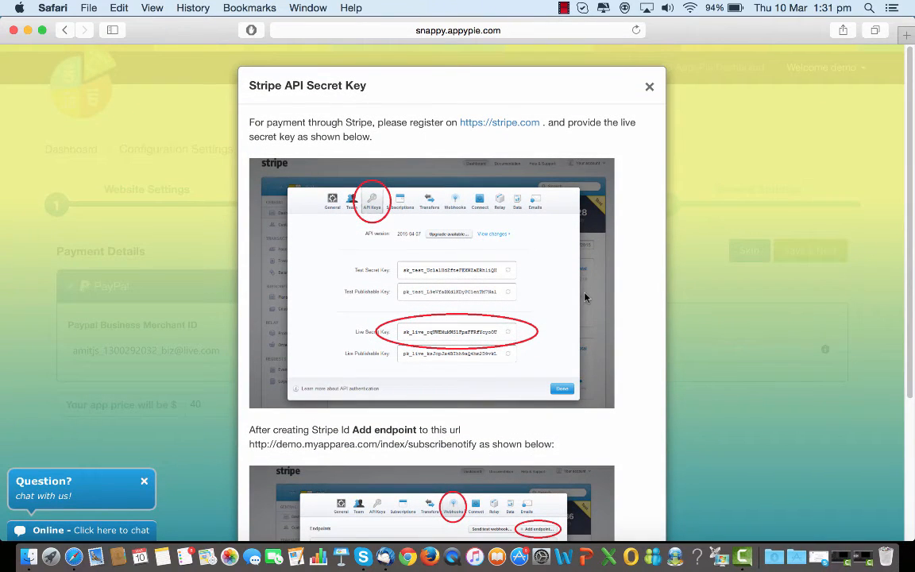
{"action": "scroll", "coordinate": [585, 298], "scroll_direction": "down", "scroll_amount": 3}
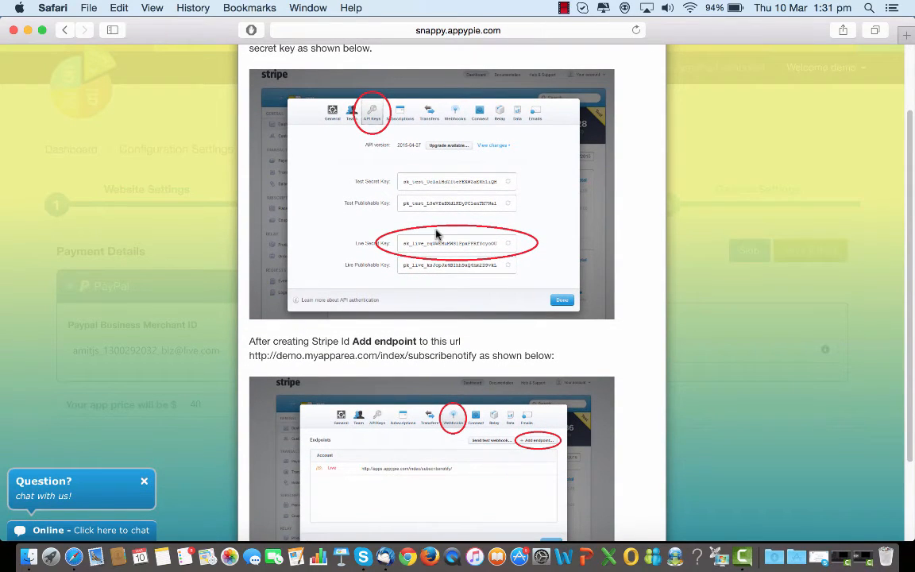
{"action": "scroll", "coordinate": [438, 258], "scroll_direction": "down", "scroll_amount": 2}
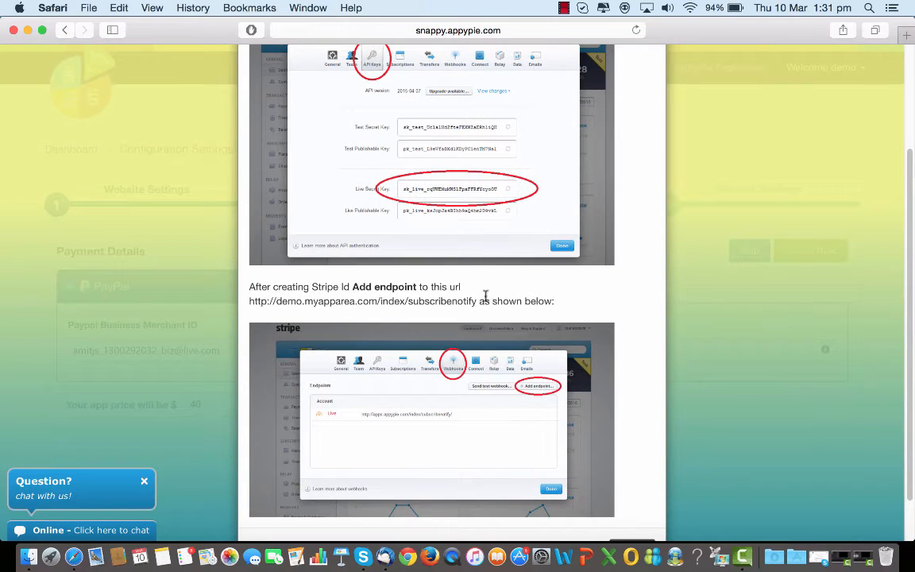
{"action": "scroll", "coordinate": [486, 296], "scroll_direction": "down", "scroll_amount": 2}
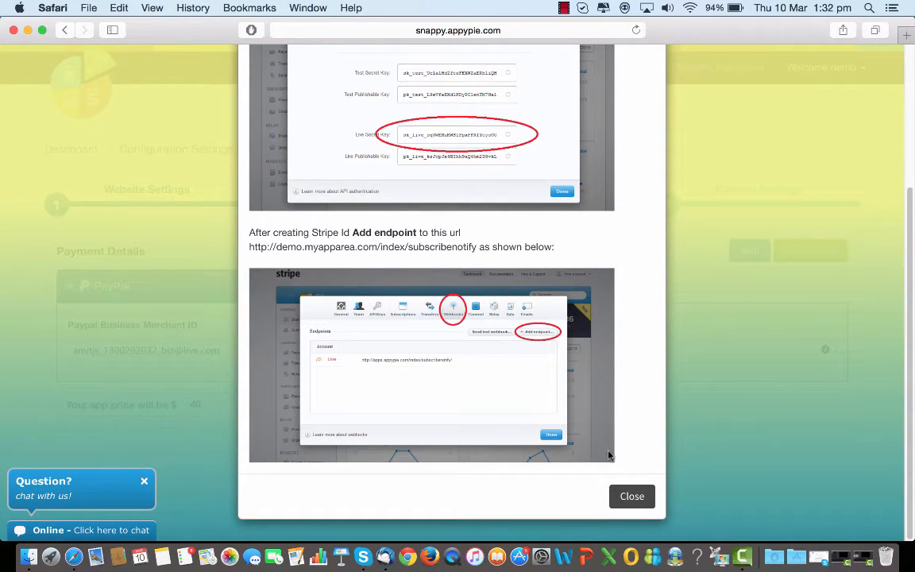
{"action": "left_click", "coordinate": [622, 502]}
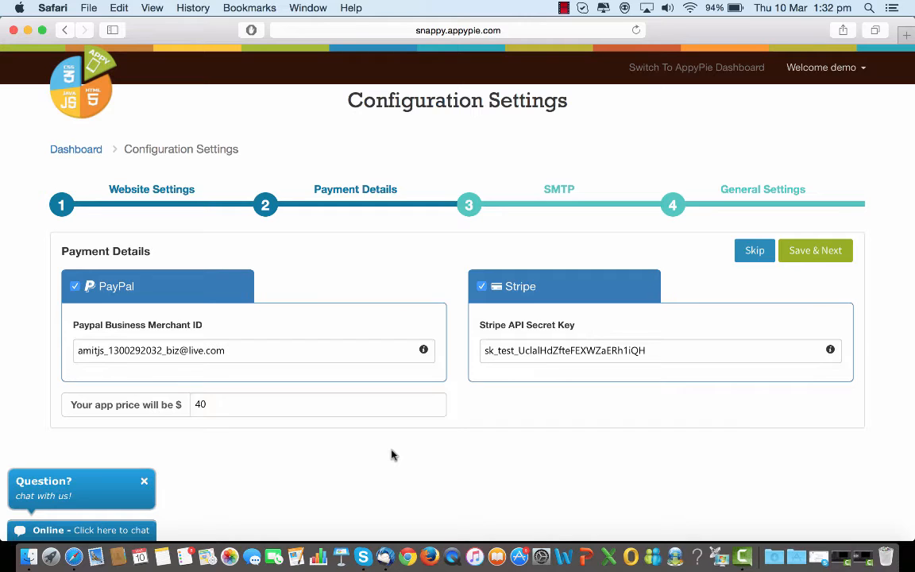
Set the app price to 15 dollars
{"action": "left_click", "coordinate": [214, 405]}
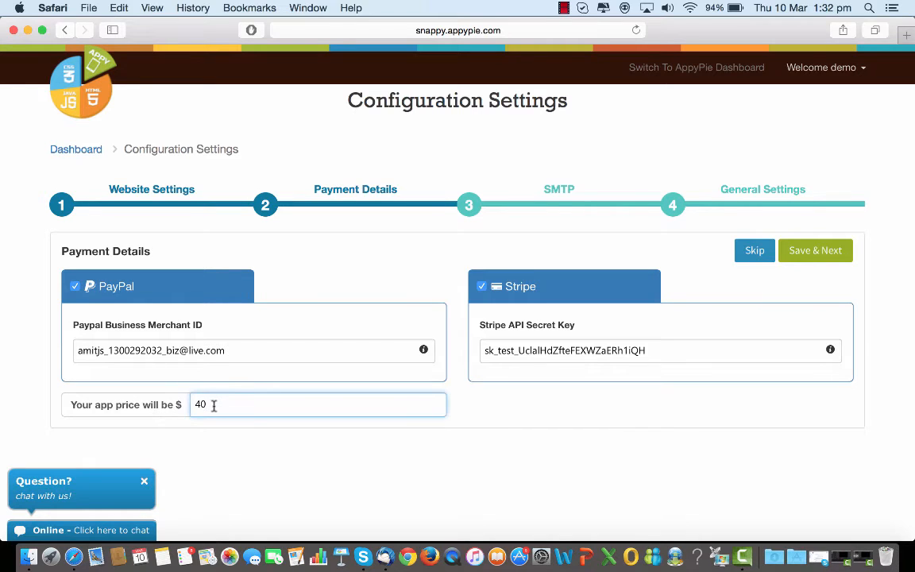
{"action": "key", "text": "BackSpace"}
{"action": "key", "text": "BackSpace"}
{"action": "type", "text": "5"}
{"action": "key", "text": "BackSpace"}
{"action": "type", "text": "5"}
{"action": "key", "text": "BackSpace"}
{"action": "type", "text": "5"}
{"action": "key", "text": "BackSpace"}
{"action": "type", "text": "15"}
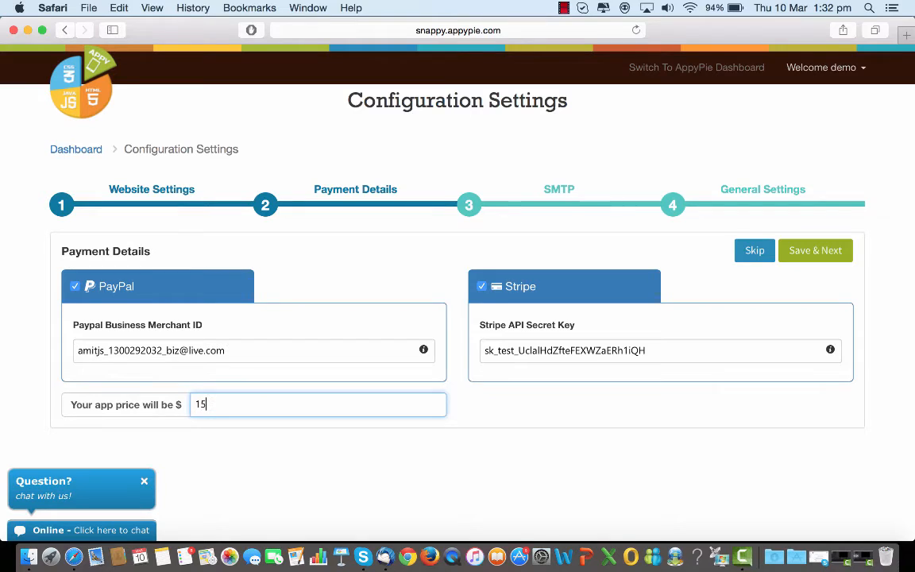
Save the payment details and continue to the SMTP step of the wizard
{"action": "left_click", "coordinate": [815, 252]}
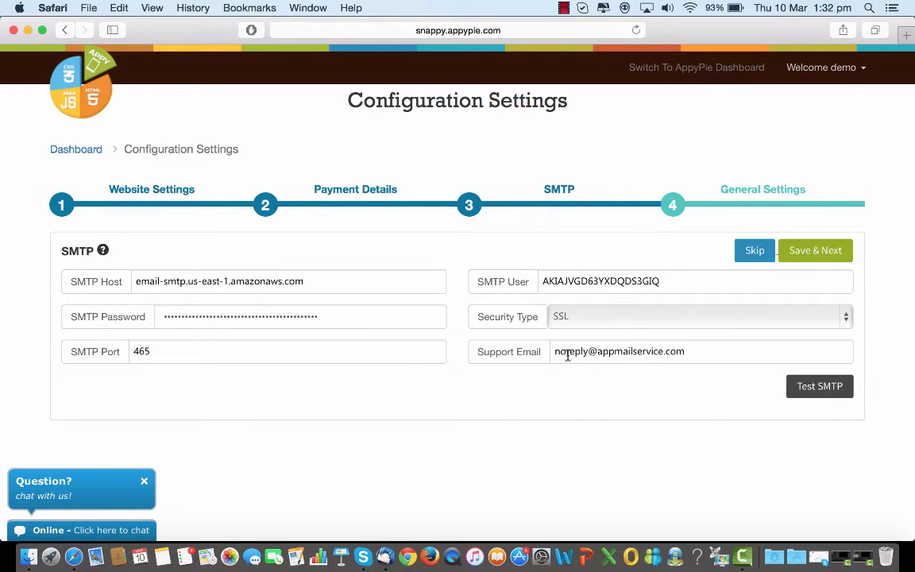
{"action": "left_click", "coordinate": [624, 355]}
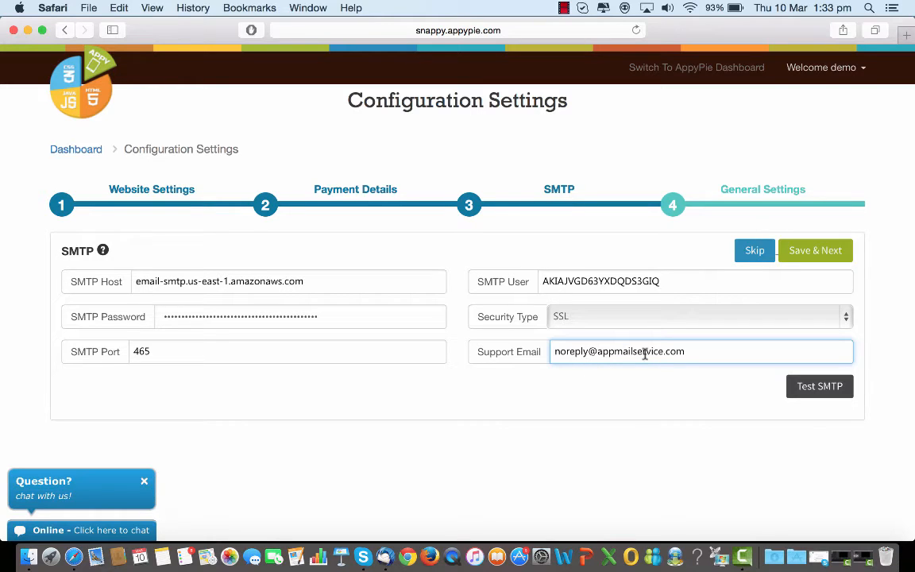
Open the test mail dialog for the SMTP settings and close it without sending
{"action": "left_click", "coordinate": [806, 394]}
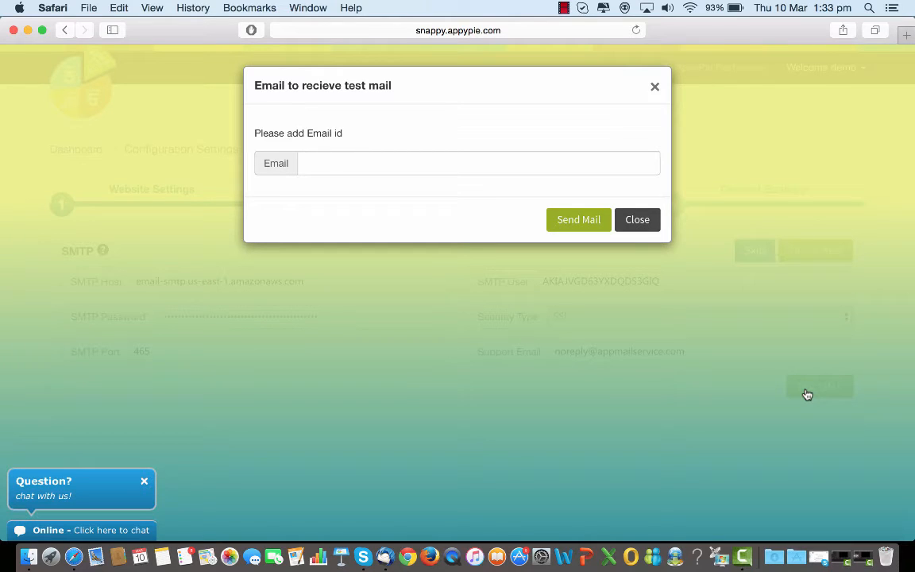
{"action": "left_click", "coordinate": [364, 163]}
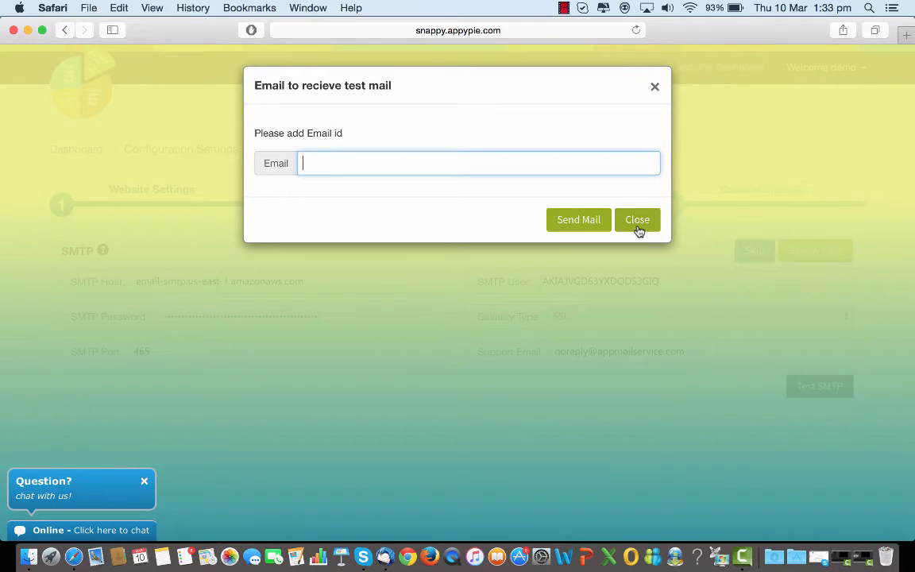
{"action": "left_click", "coordinate": [637, 230]}
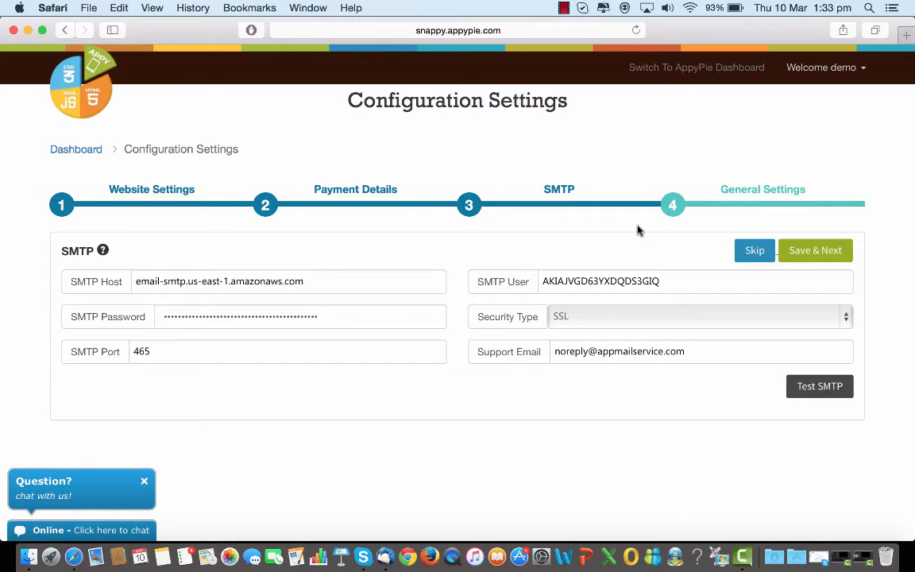
Switch to the General Settings step of the configuration wizard
{"action": "left_click", "coordinate": [585, 353]}
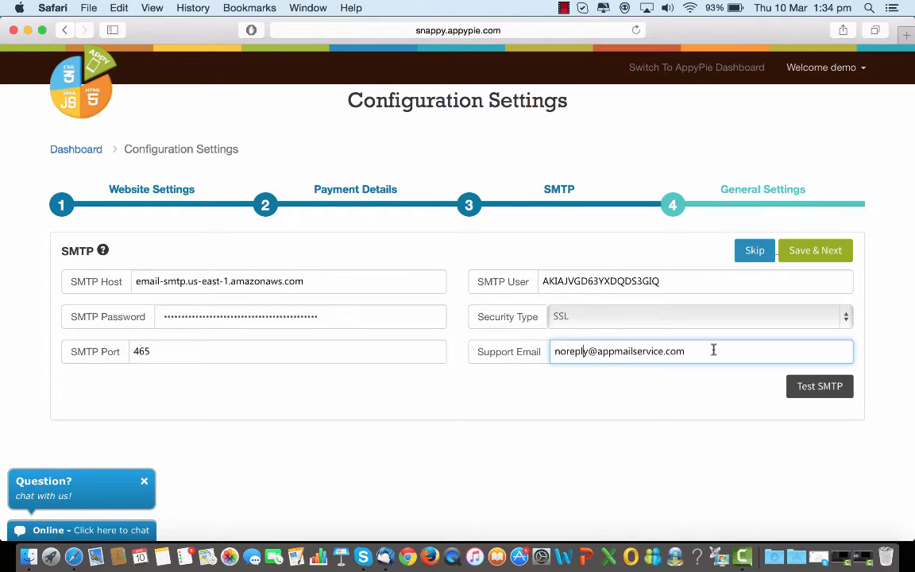
{"action": "left_click", "coordinate": [826, 402]}
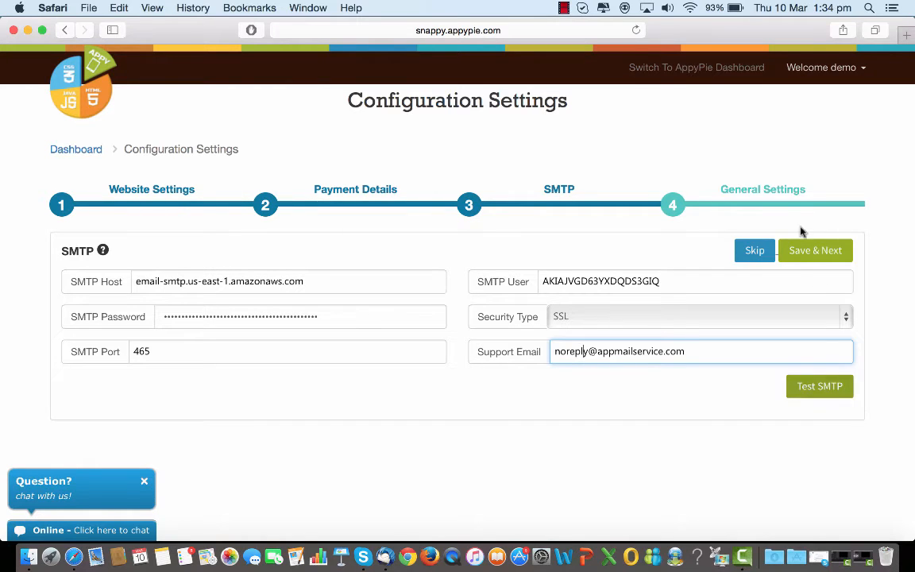
{"action": "left_click", "coordinate": [755, 200]}
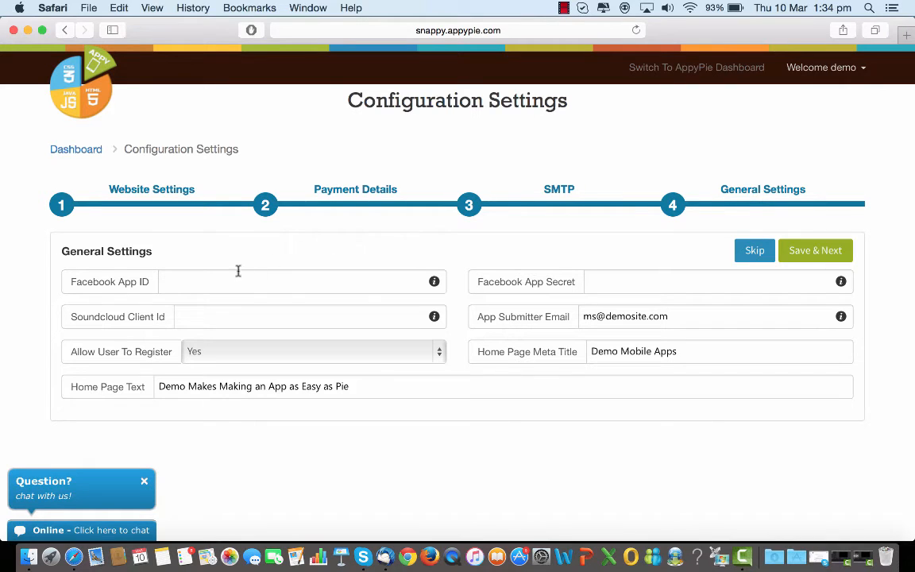
Read the Facebook Id & Secret Key help instructions
{"action": "mouse_move", "coordinate": [434, 283]}
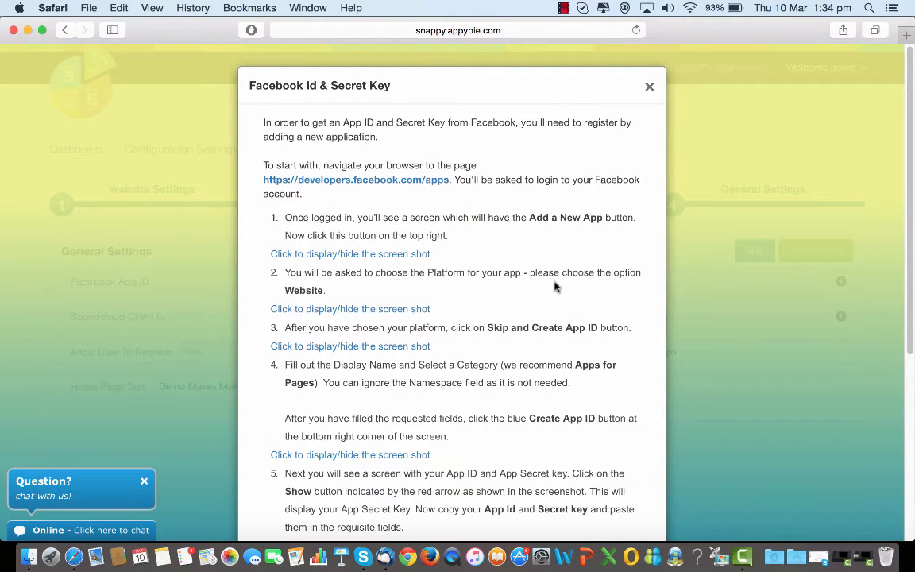
{"action": "scroll", "coordinate": [556, 287], "scroll_direction": "down", "scroll_amount": 2}
{"action": "scroll", "coordinate": [556, 287], "scroll_direction": "down", "scroll_amount": 1}
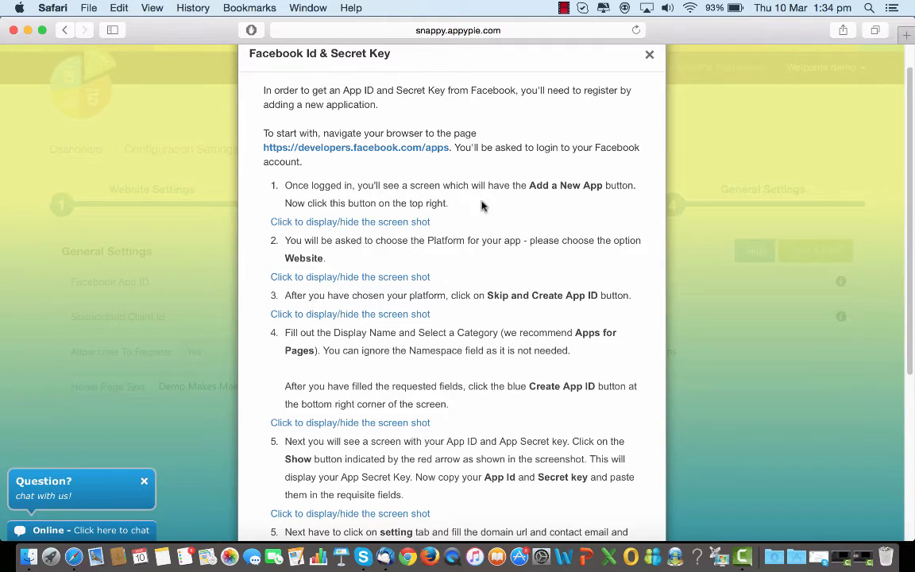
{"action": "scroll", "coordinate": [557, 213], "scroll_direction": "down", "scroll_amount": 1}
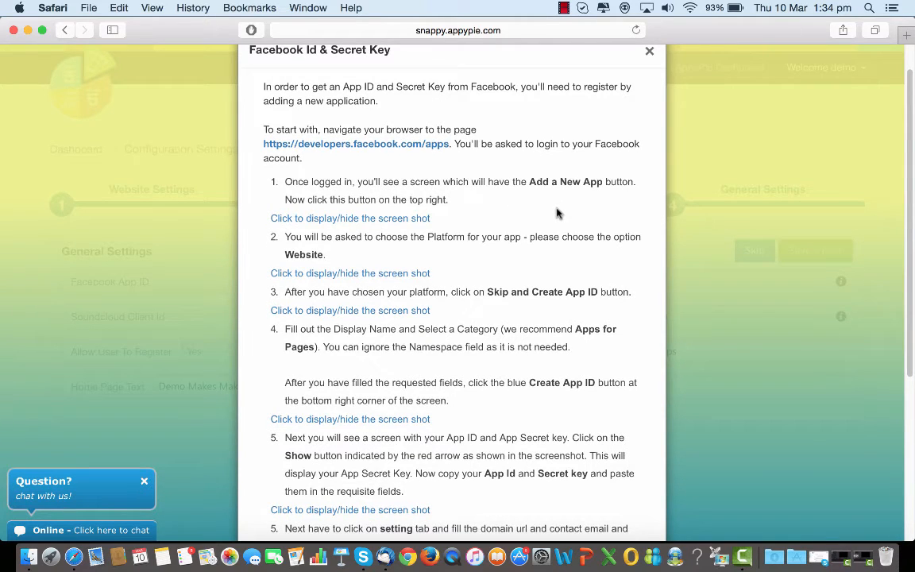
{"action": "scroll", "coordinate": [557, 213], "scroll_direction": "down", "scroll_amount": 1}
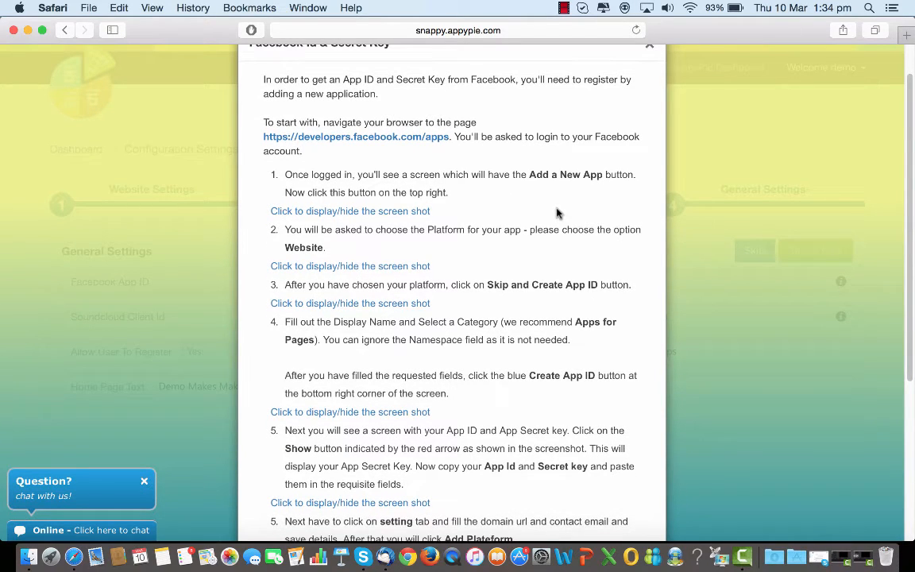
{"action": "scroll", "coordinate": [557, 213], "scroll_direction": "down", "scroll_amount": 5}
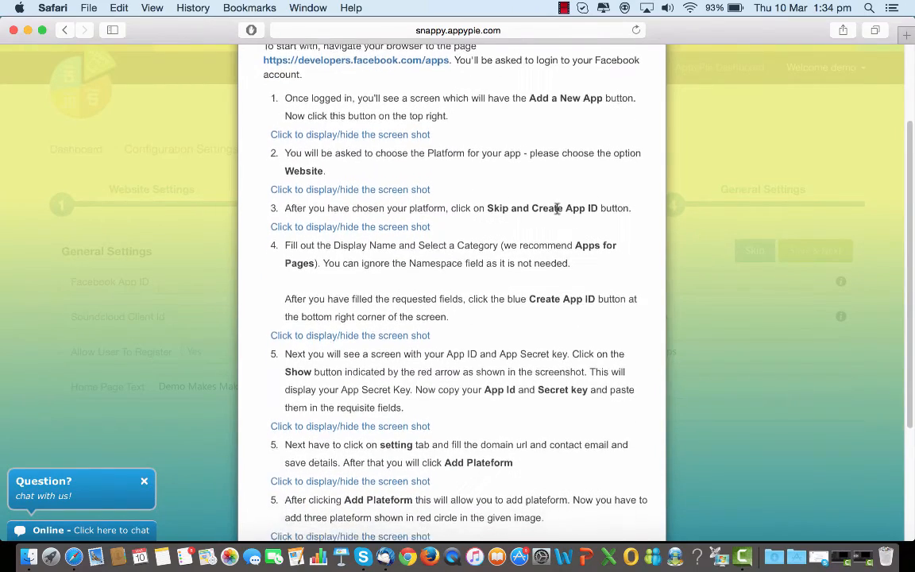
{"action": "scroll", "coordinate": [557, 213], "scroll_direction": "down", "scroll_amount": 1}
{"action": "scroll", "coordinate": [557, 213], "scroll_direction": "down", "scroll_amount": 5}
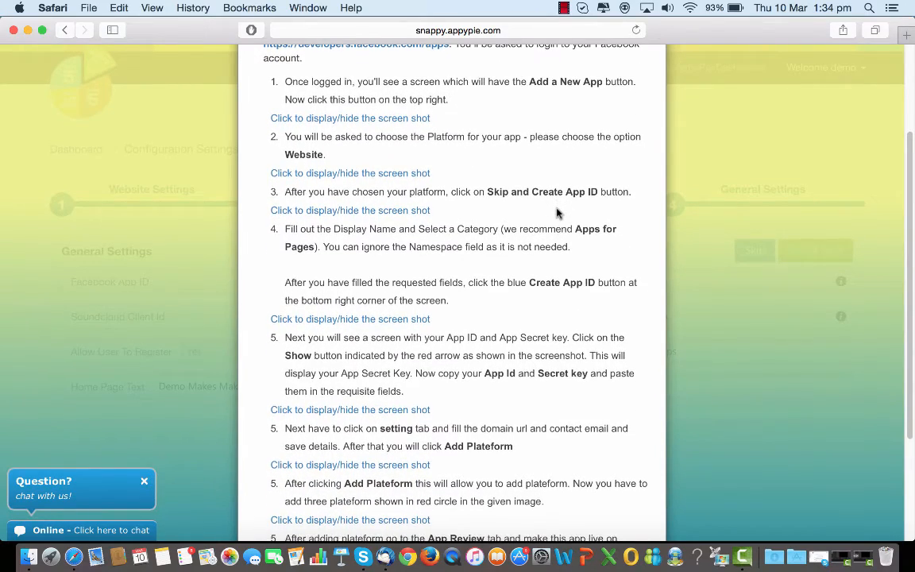
{"action": "scroll", "coordinate": [557, 209], "scroll_direction": "down", "scroll_amount": 5}
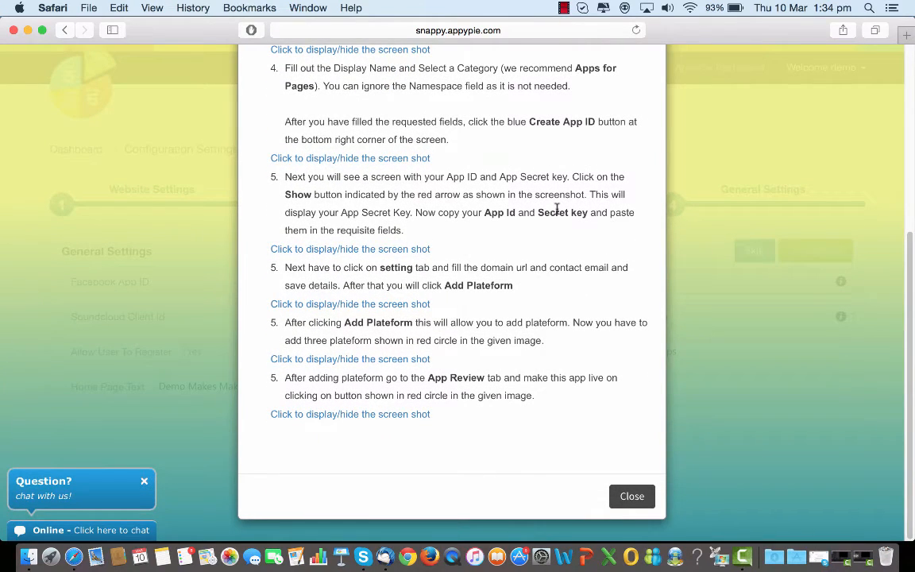
{"action": "left_click", "coordinate": [632, 496]}
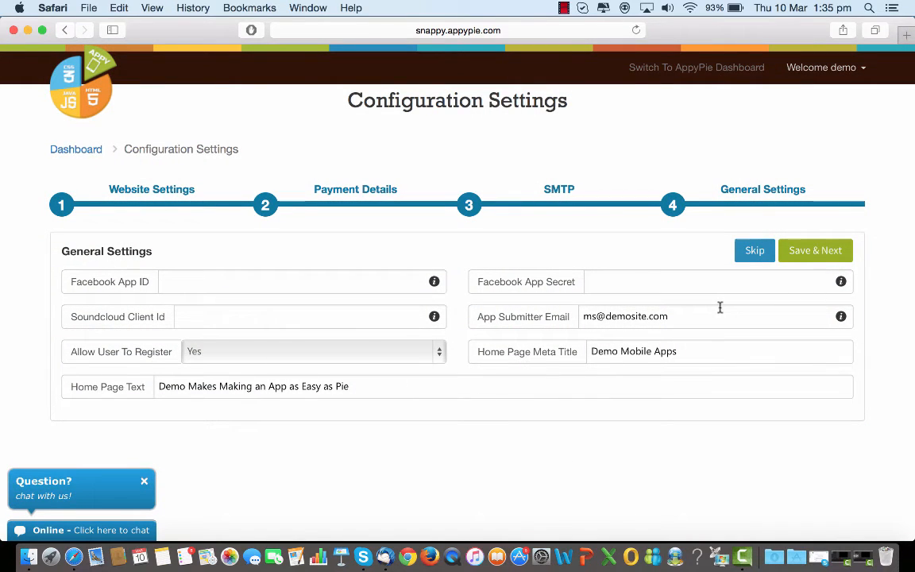
Read the help notes for the Soundcloud Client Id and App Submitter Email fields
{"action": "left_click", "coordinate": [435, 319]}
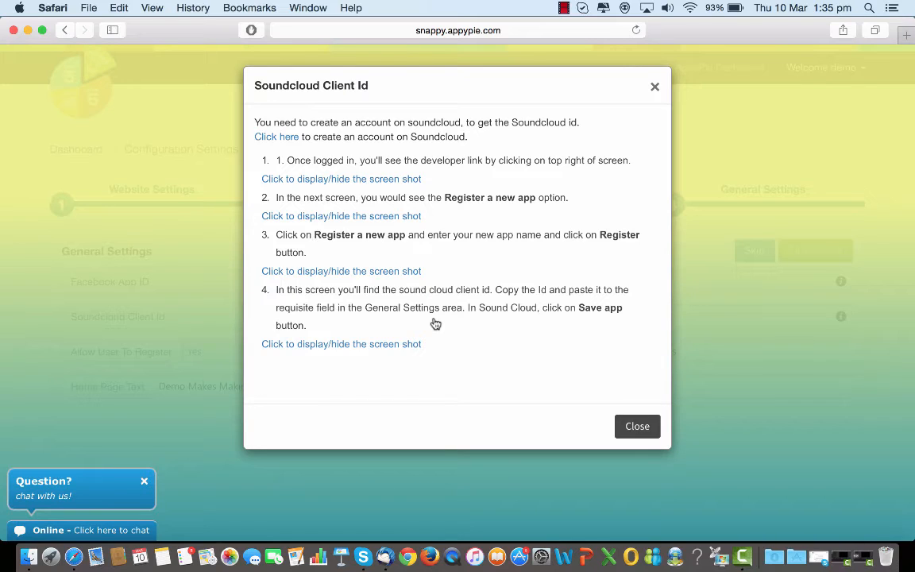
{"action": "left_click", "coordinate": [639, 427]}
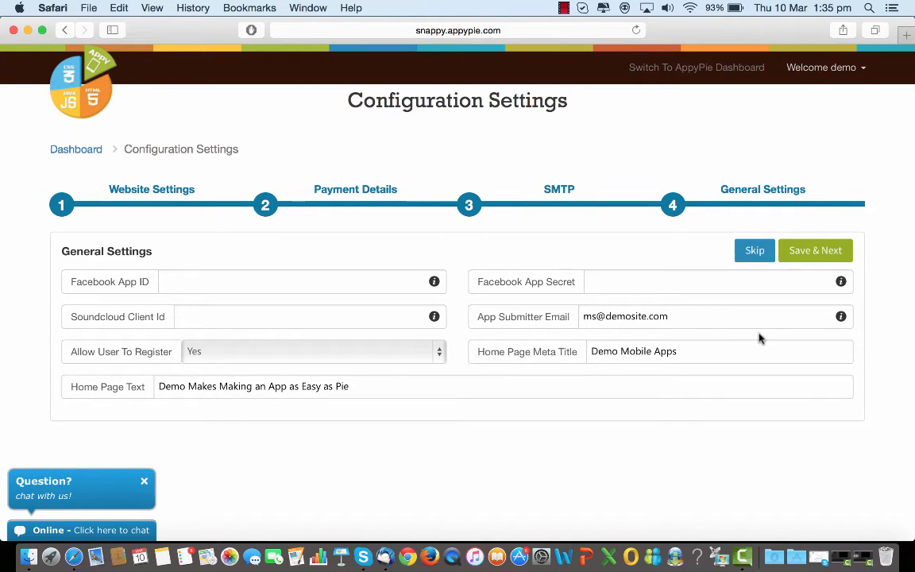
{"action": "mouse_move", "coordinate": [841, 318]}
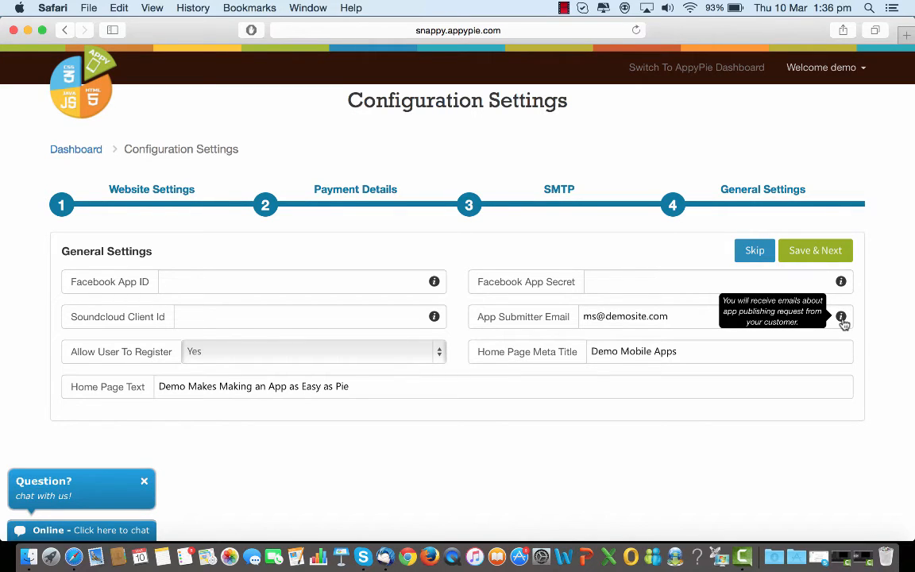
{"action": "double_click", "coordinate": [711, 323]}
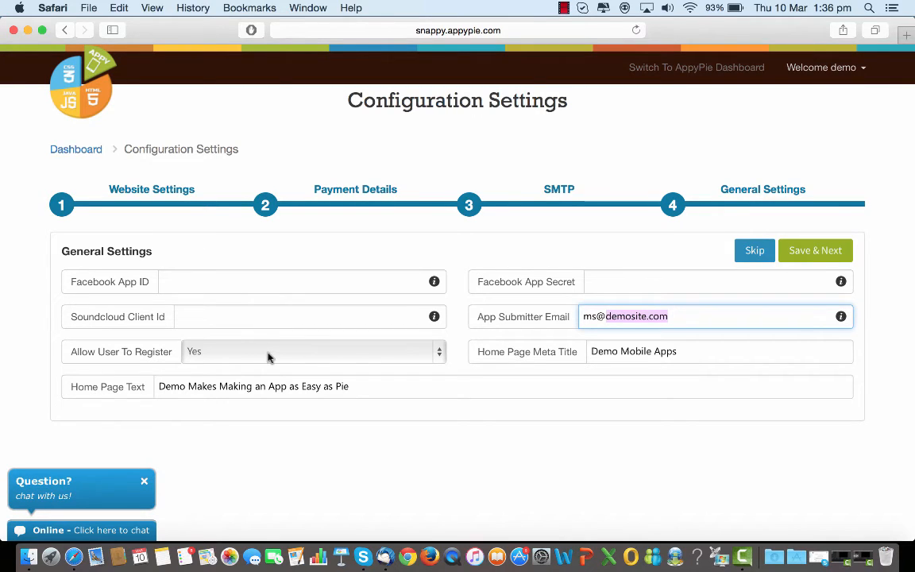
Check the options of the Allow User To Register setting
{"action": "left_click", "coordinate": [436, 357]}
{"action": "left_click", "coordinate": [437, 355]}
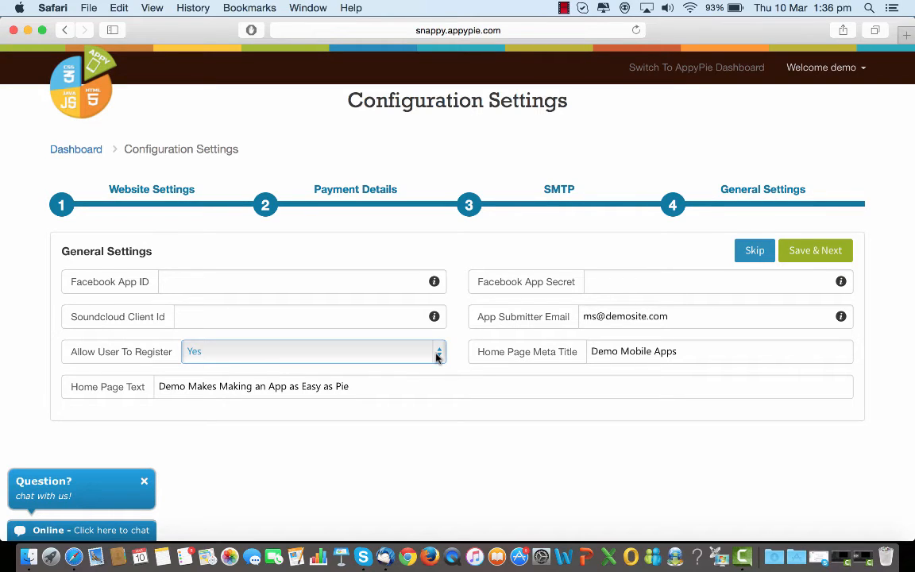
{"action": "left_click", "coordinate": [436, 355]}
{"action": "left_click", "coordinate": [436, 355]}
Set the Home Page Meta Title to "My Platform"
{"action": "left_click", "coordinate": [689, 353]}
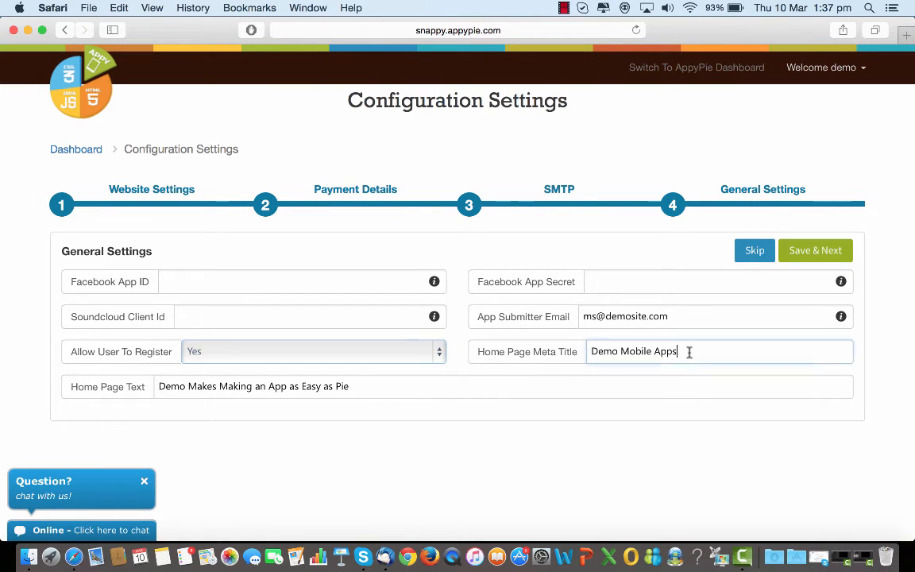
{"action": "key", "text": "BackSpace"}
{"action": "key", "text": "BackSpace"}
{"action": "key", "text": "BackSpace"}
{"action": "key", "text": "BackSpace"}
{"action": "key", "text": "BackSpace"}
{"action": "key", "text": "BackSpace"}
{"action": "key", "text": "BackSpace"}
{"action": "key", "text": "BackSpace"}
{"action": "key", "text": "BackSpace"}
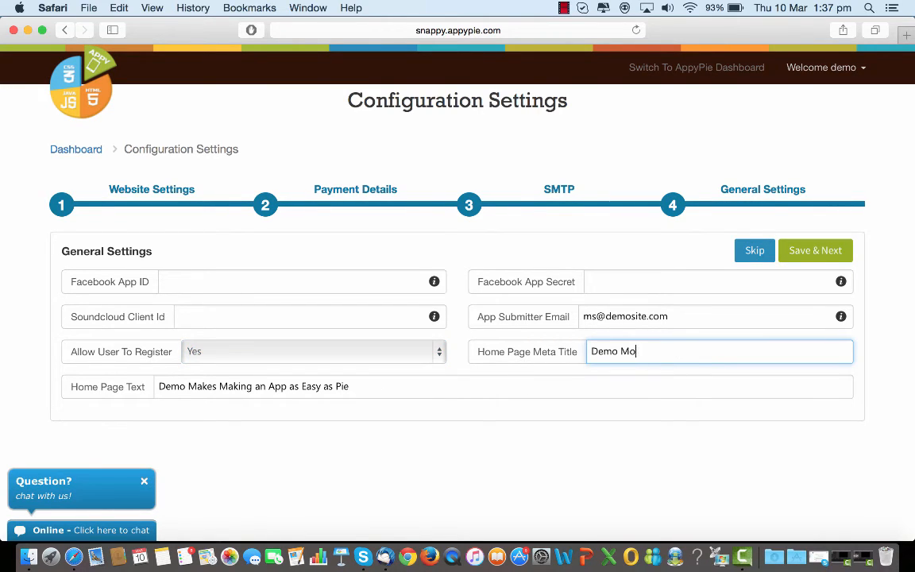
{"action": "key", "text": "BackSpace"}
{"action": "key", "text": "BackSpace"}
{"action": "key", "text": "BackSpace"}
{"action": "key", "text": "BackSpace"}
{"action": "key", "text": "BackSpace"}
{"action": "key", "text": "BackSpace"}
{"action": "key", "text": "BackSpace"}
{"action": "type", "text": "My Platform"}
Set the Home Page Text to "Coolest Platform on earth" and save the general settings
{"action": "left_click", "coordinate": [369, 390]}
{"action": "key", "text": "BackSpace"}
{"action": "key", "text": "BackSpace"}
{"action": "key", "text": "BackSpace"}
{"action": "key", "text": "BackSpace"}
{"action": "key", "text": "BackSpace"}
{"action": "key", "text": "BackSpace"}
{"action": "key", "text": "BackSpace"}
{"action": "key", "text": "BackSpace"}
{"action": "key", "text": "BackSpace"}
{"action": "key", "text": "BackSpace"}
{"action": "key", "text": "BackSpace"}
{"action": "key", "text": "BackSpace"}
{"action": "key", "text": "BackSpace"}
{"action": "key", "text": "BackSpace"}
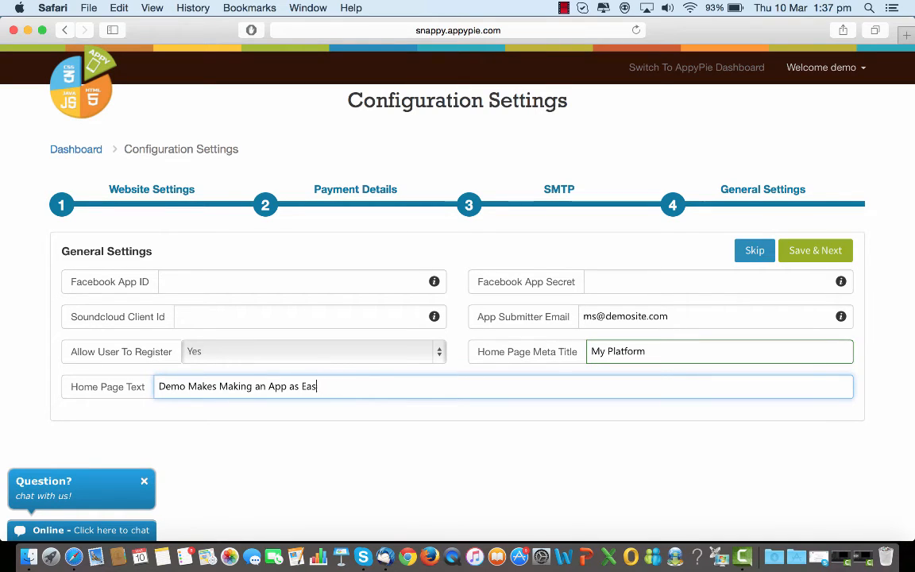
{"action": "key", "text": "BackSpace"}
{"action": "key", "text": "BackSpace"}
{"action": "key", "text": "BackSpace"}
{"action": "key", "text": "BackSpace"}
{"action": "key", "text": "BackSpace"}
{"action": "key", "text": "BackSpace"}
{"action": "key", "text": "BackSpace"}
{"action": "key", "text": "BackSpace"}
{"action": "key", "text": "BackSpace"}
{"action": "key", "text": "BackSpace"}
{"action": "key", "text": "BackSpace"}
{"action": "key", "text": "BackSpace"}
{"action": "key", "text": "BackSpace"}
{"action": "key", "text": "BackSpace"}
{"action": "key", "text": "BackSpace"}
{"action": "key", "text": "BackSpace"}
{"action": "key", "text": "BackSpace"}
{"action": "key", "text": "BackSpace"}
{"action": "key", "text": "BackSpace"}
{"action": "key", "text": "BackSpace"}
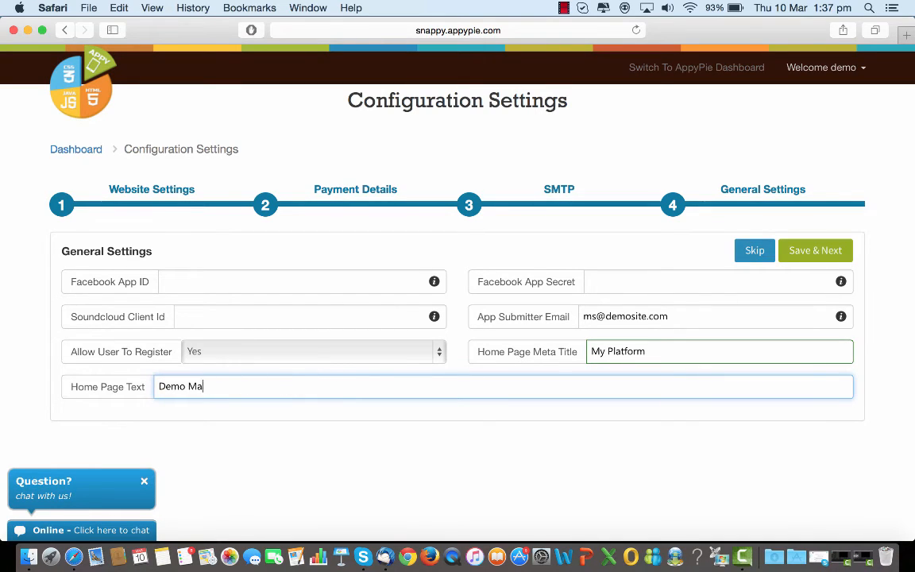
{"action": "key", "text": "BackSpace"}
{"action": "key", "text": "BackSpace"}
{"action": "type", "text": "Coolest Platform on ea"}
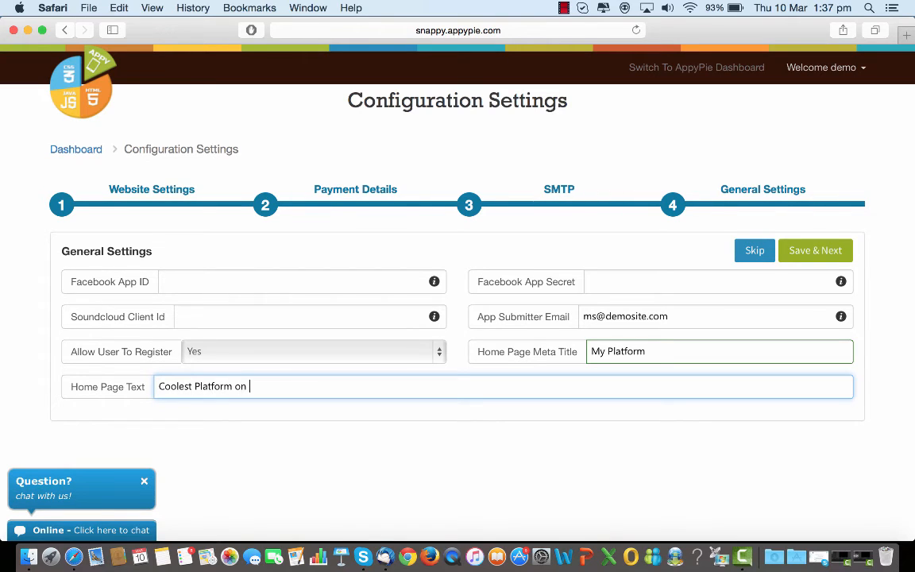
{"action": "type", "text": "rth"}
{"action": "left_click", "coordinate": [817, 252]}
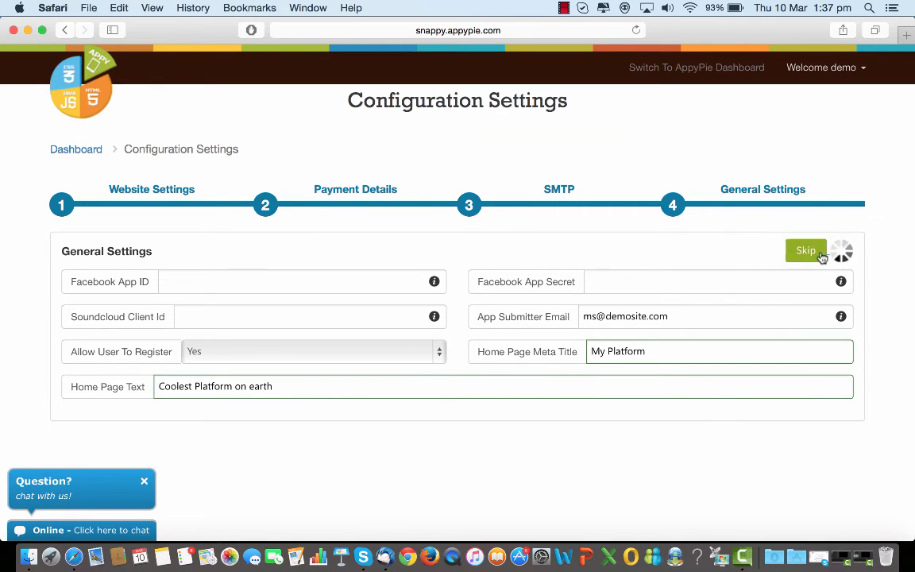
Open the Manage Coupon page from the dashboard
{"action": "scroll", "coordinate": [823, 257], "scroll_direction": "down", "scroll_amount": 3}
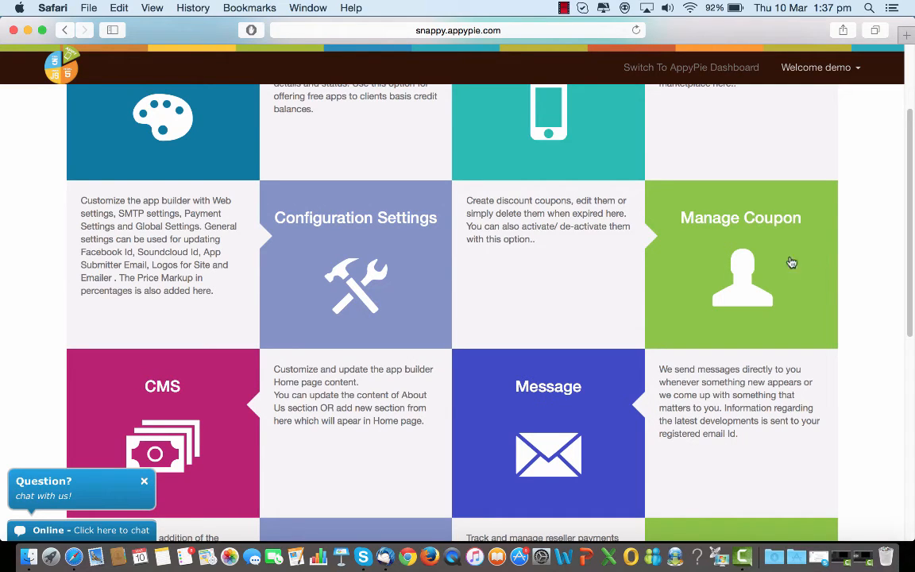
{"action": "left_click", "coordinate": [747, 269]}
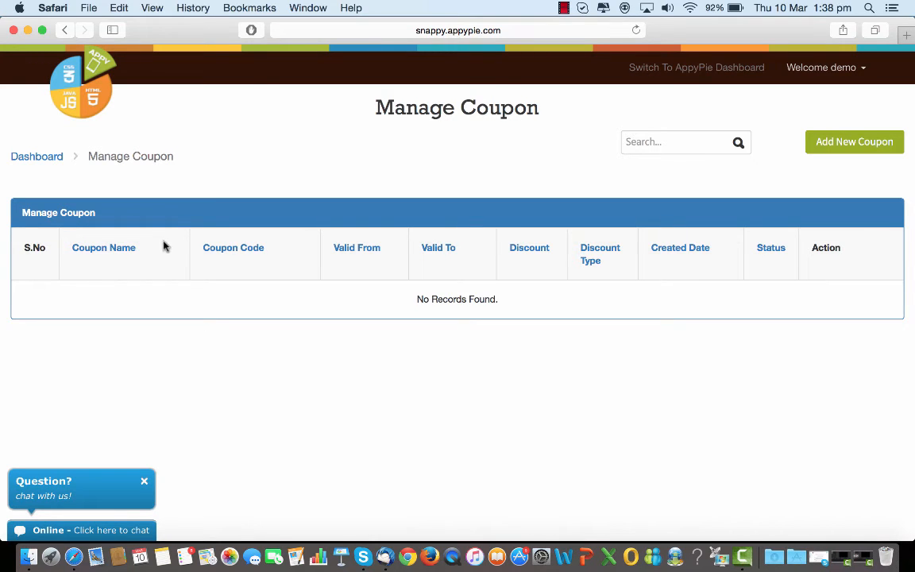
Open a new coupon form, pick Percent discount type and Active status, and close it without saving
{"action": "left_click", "coordinate": [842, 141]}
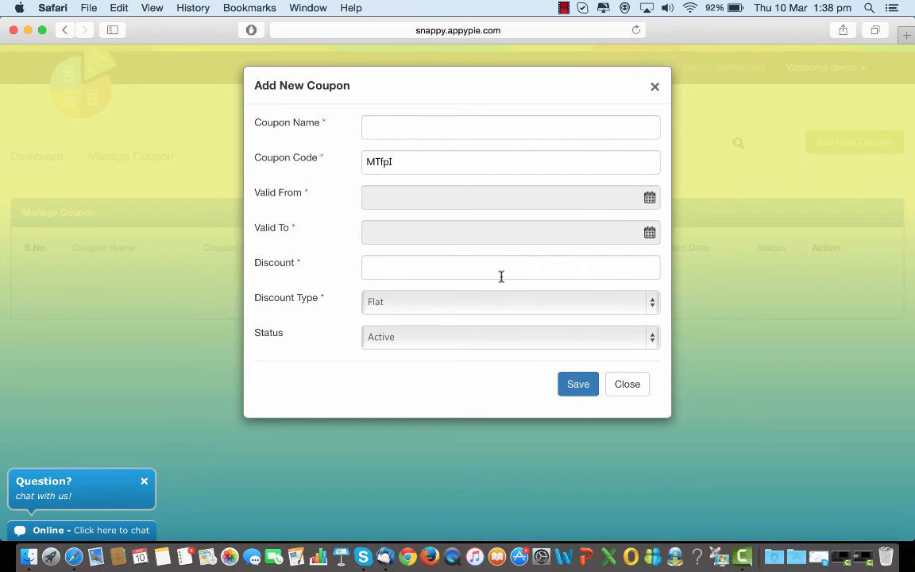
{"action": "left_click", "coordinate": [654, 305]}
{"action": "left_click", "coordinate": [633, 319]}
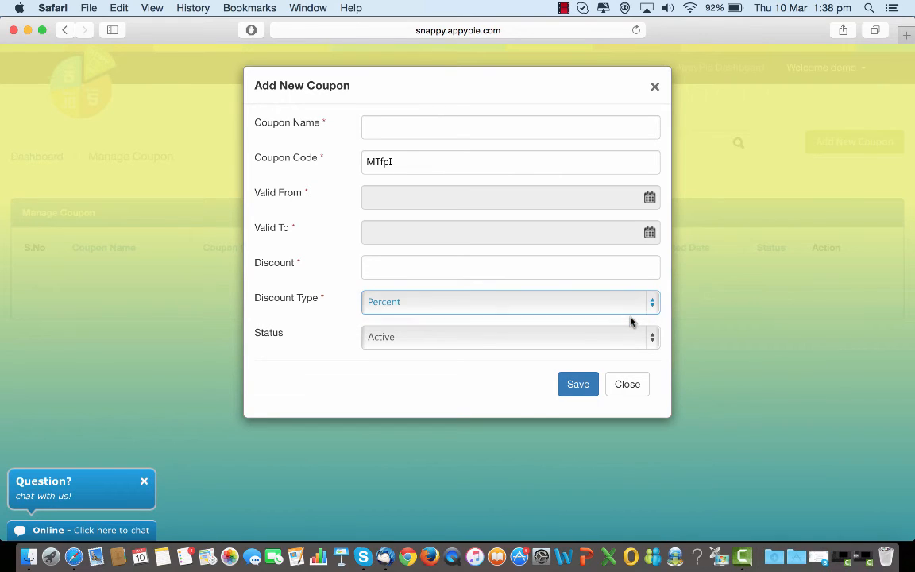
{"action": "left_click", "coordinate": [653, 339]}
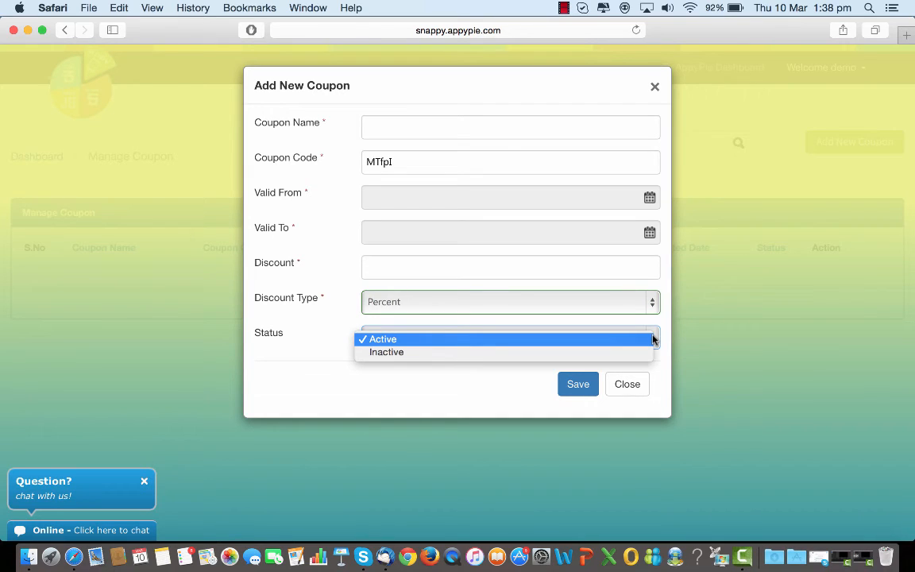
{"action": "left_click", "coordinate": [579, 385]}
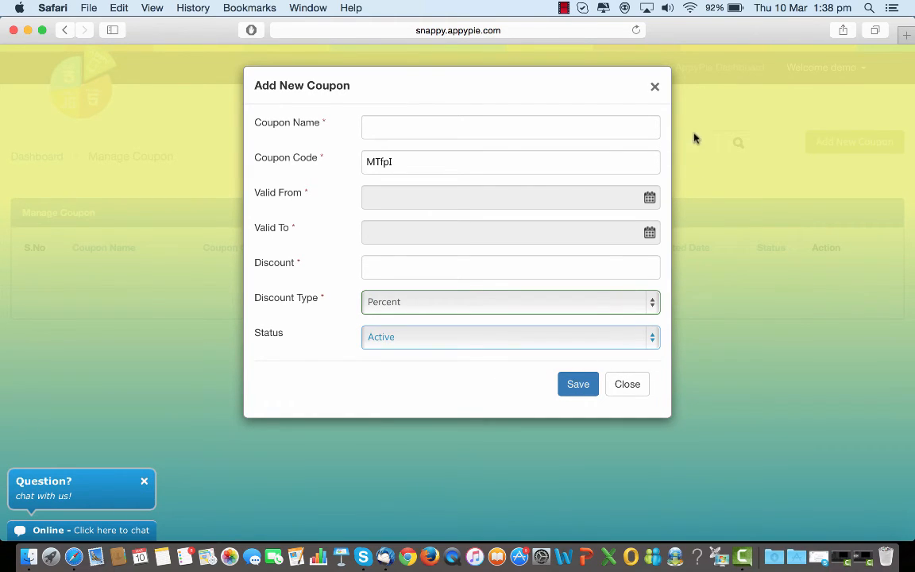
{"action": "left_click", "coordinate": [655, 89]}
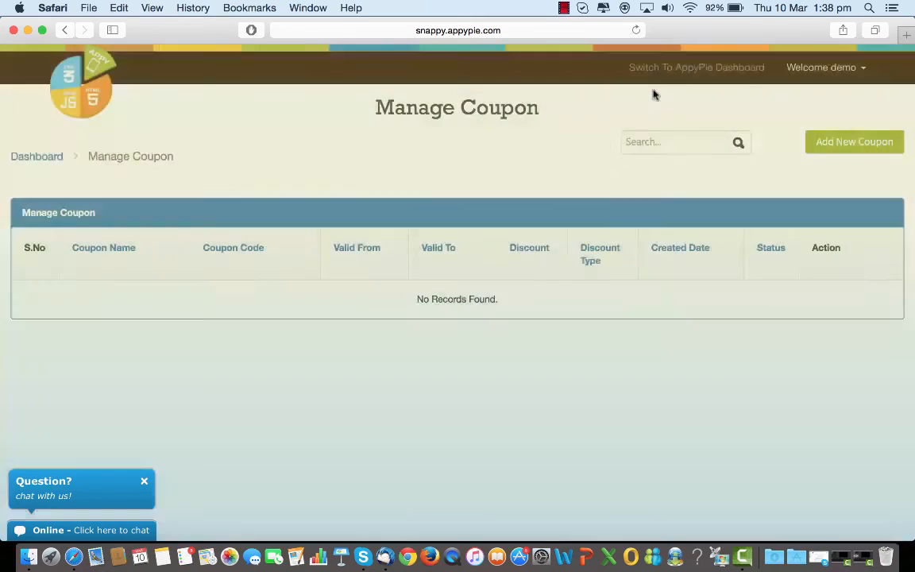
Return to the reseller dashboard and open the CMS section
{"action": "left_click", "coordinate": [66, 31]}
{"action": "scroll", "coordinate": [417, 242], "scroll_direction": "down", "scroll_amount": 5}
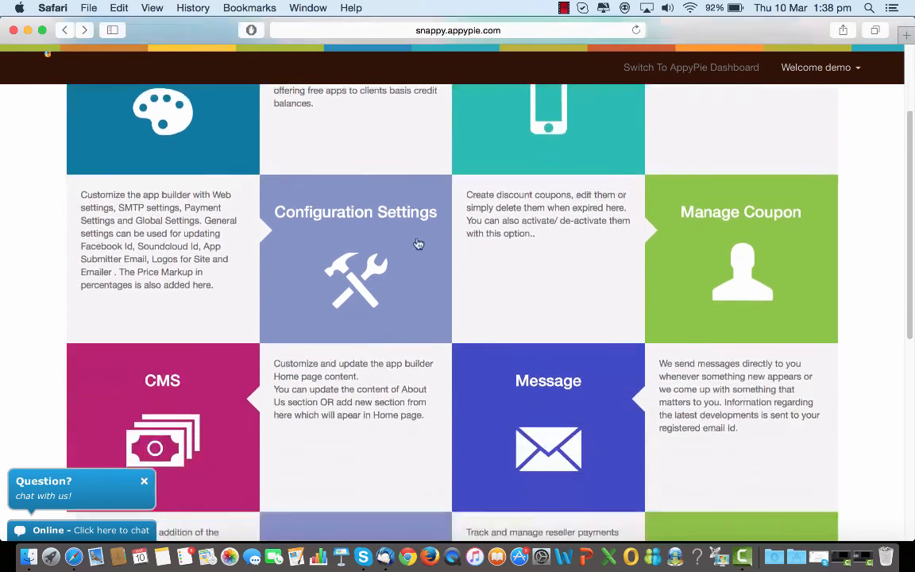
{"action": "scroll", "coordinate": [417, 239], "scroll_direction": "down", "scroll_amount": 3}
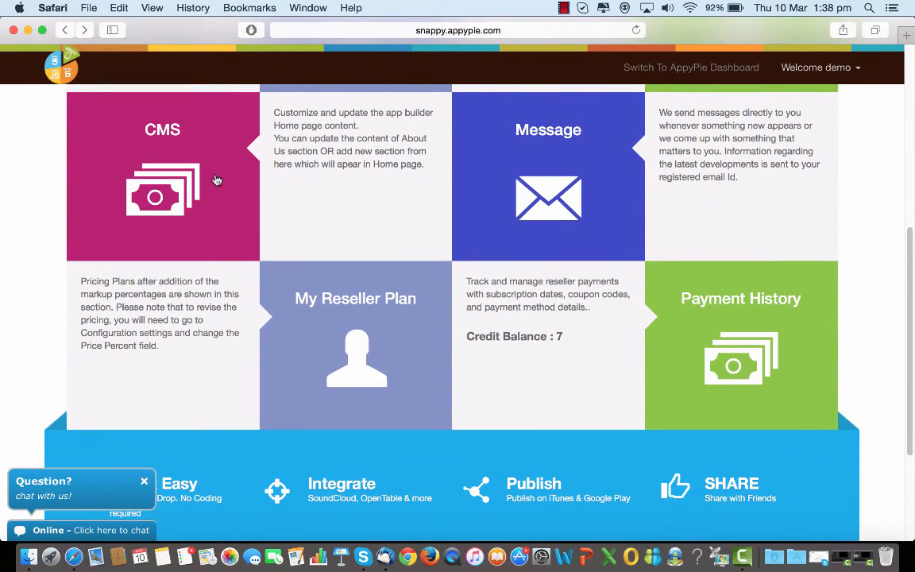
{"action": "left_click", "coordinate": [216, 180]}
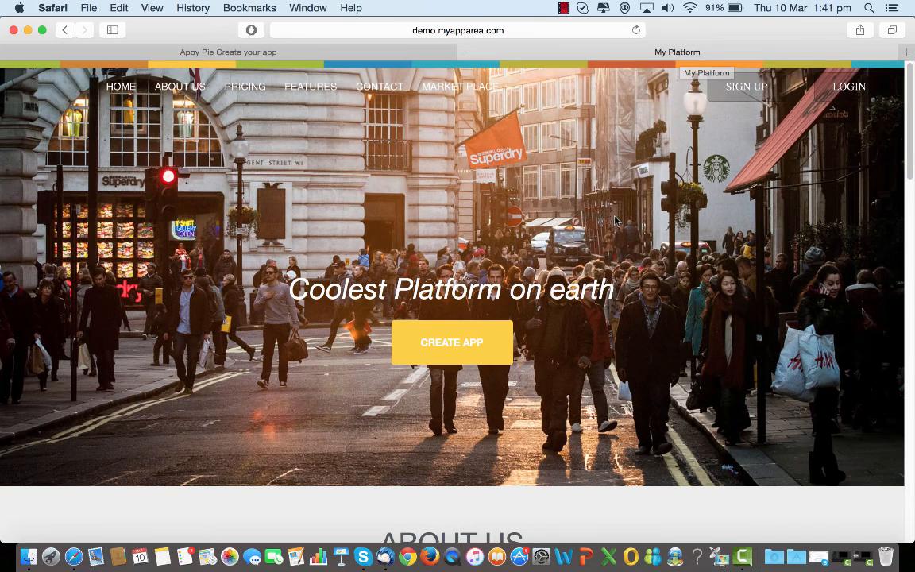
Browse the reseller platform's public home page through its sections down to the contact form
{"action": "scroll", "coordinate": [616, 221], "scroll_direction": "down", "scroll_amount": 5}
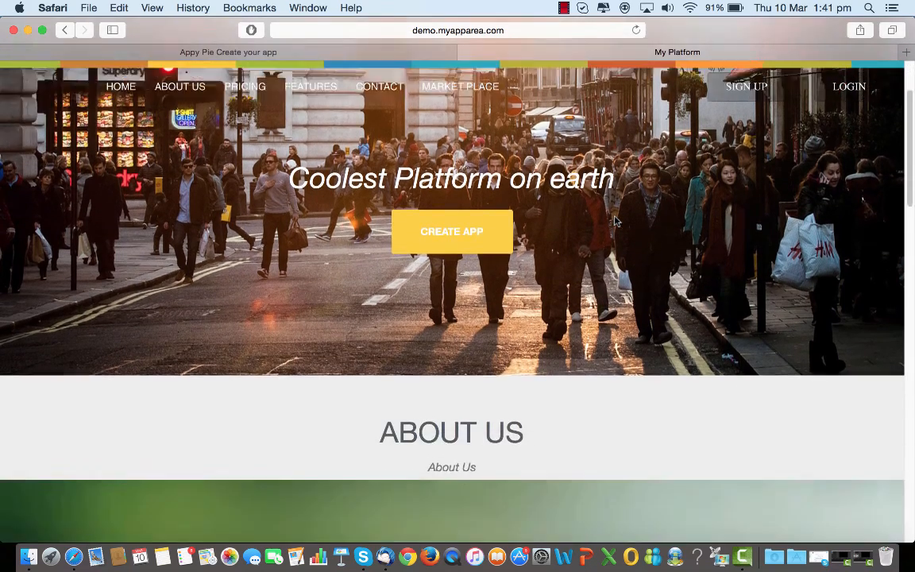
{"action": "scroll", "coordinate": [616, 221], "scroll_direction": "down", "scroll_amount": 2}
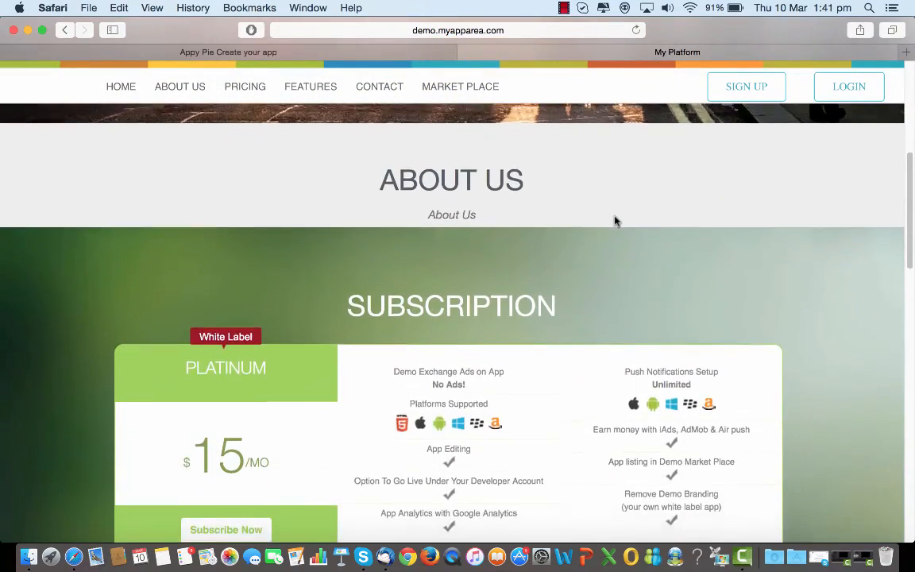
{"action": "scroll", "coordinate": [616, 221], "scroll_direction": "down", "scroll_amount": 4}
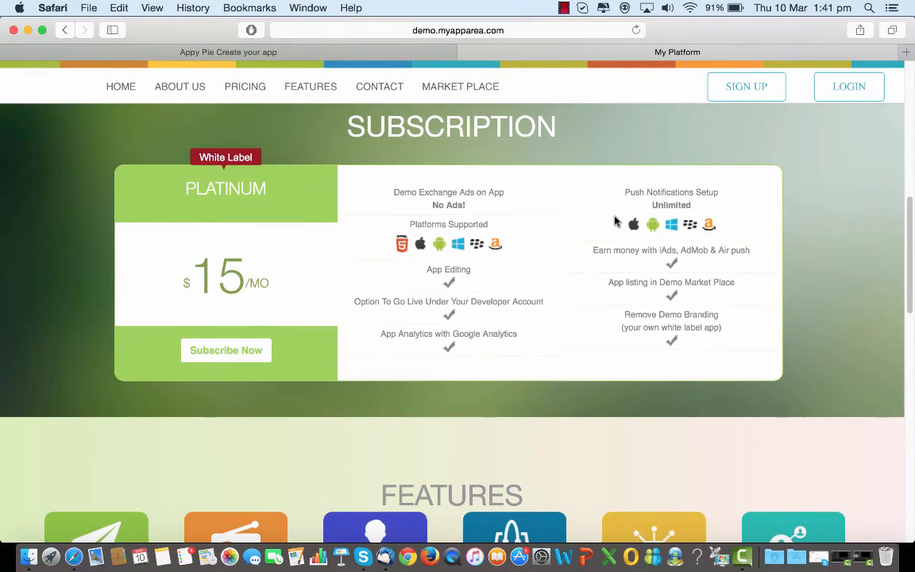
{"action": "scroll", "coordinate": [616, 220], "scroll_direction": "down", "scroll_amount": 2}
{"action": "scroll", "coordinate": [615, 221], "scroll_direction": "down", "scroll_amount": 10}
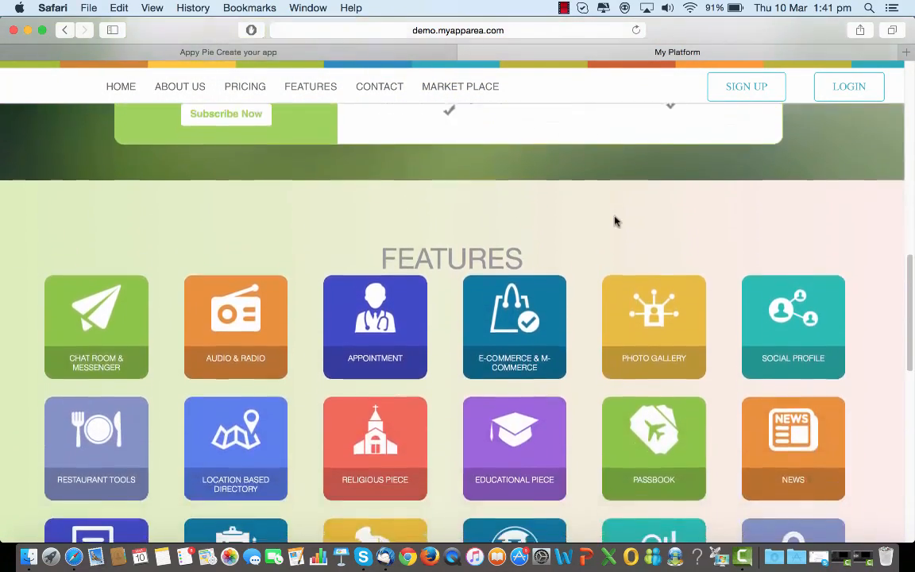
{"action": "scroll", "coordinate": [616, 221], "scroll_direction": "down", "scroll_amount": 4}
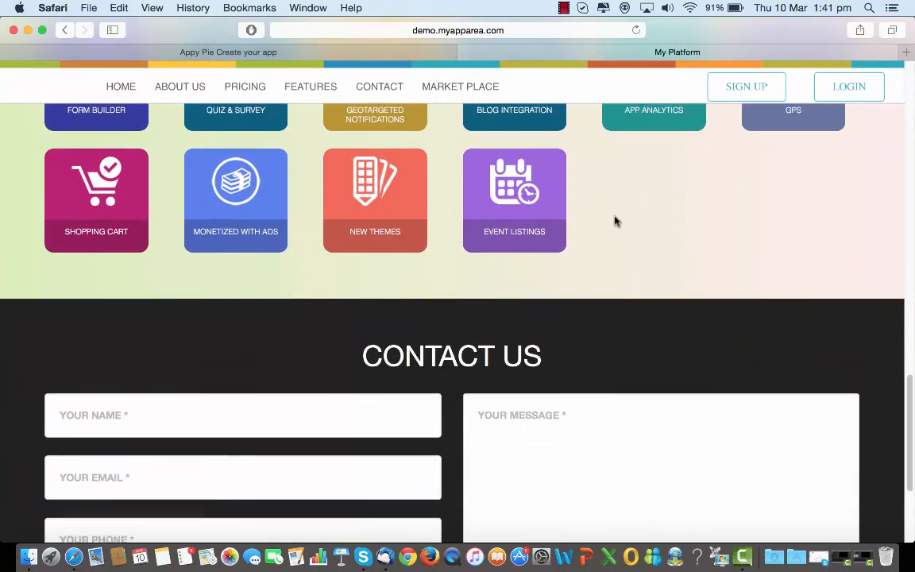
{"action": "scroll", "coordinate": [616, 221], "scroll_direction": "down", "scroll_amount": 4}
{"action": "scroll", "coordinate": [616, 221], "scroll_direction": "down", "scroll_amount": 2}
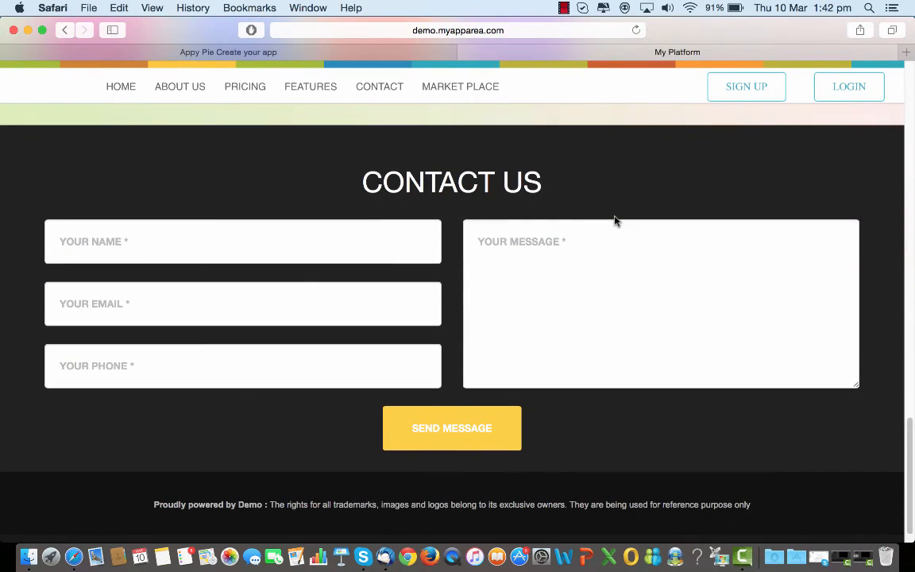
{"action": "scroll", "coordinate": [614, 220], "scroll_direction": "up", "scroll_amount": 20}
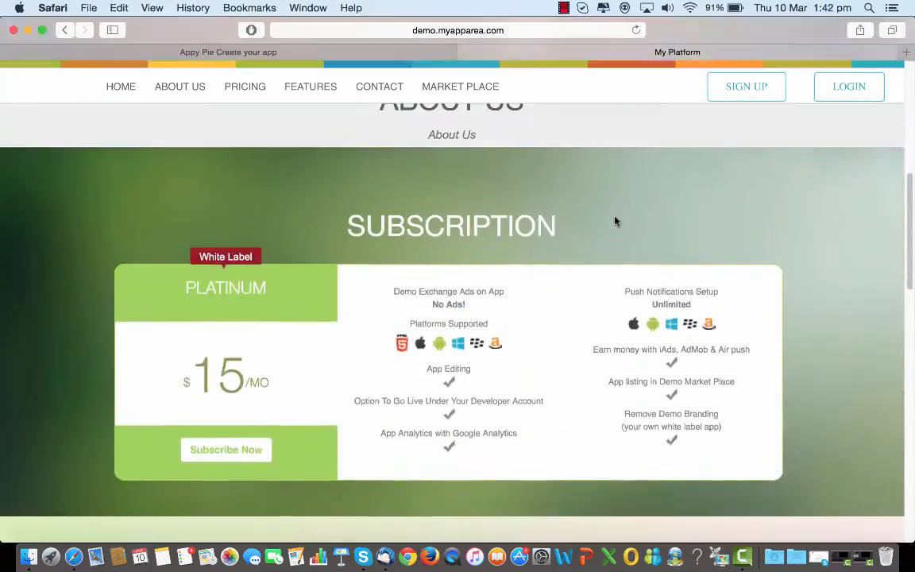
{"action": "scroll", "coordinate": [611, 271], "scroll_direction": "up", "scroll_amount": 2}
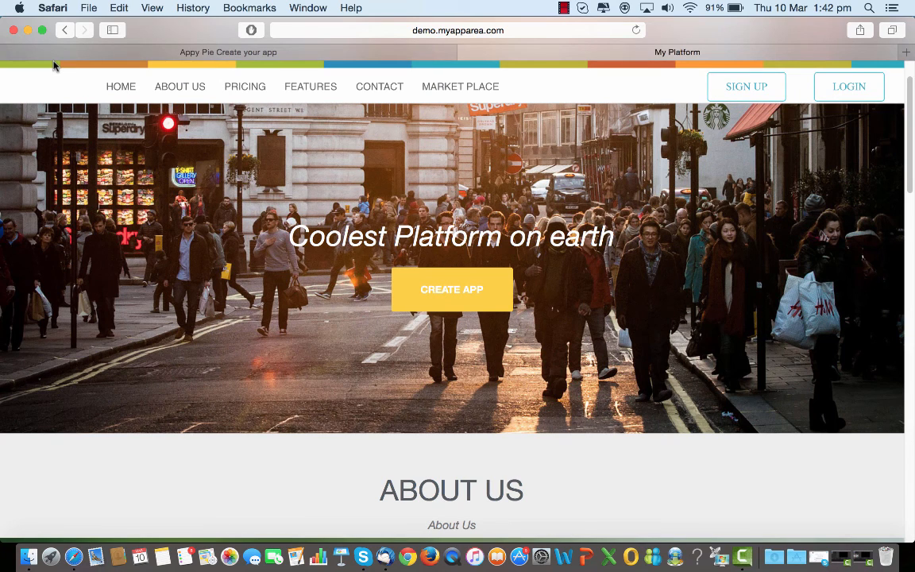
Log in to the platform with the account e-mail and password
{"action": "left_click", "coordinate": [834, 91]}
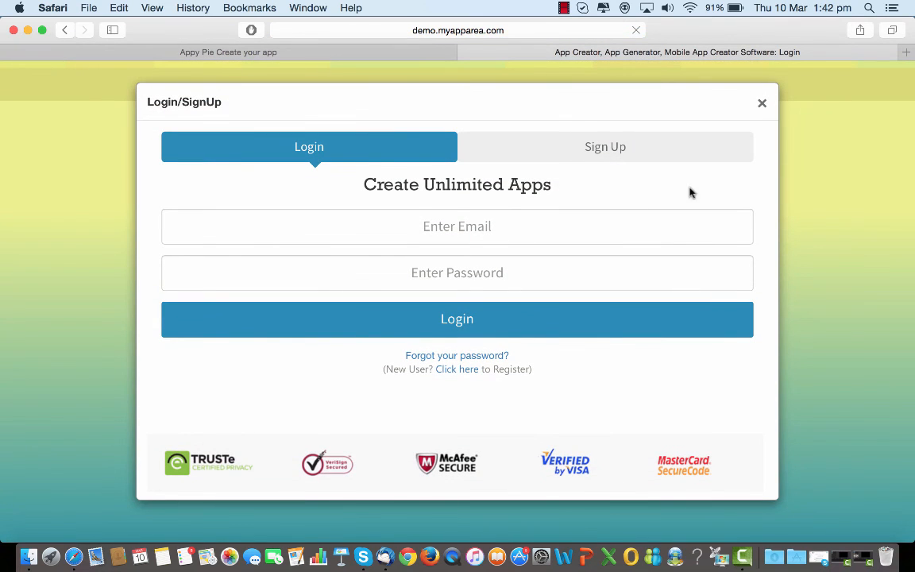
{"action": "left_click", "coordinate": [573, 227]}
{"action": "key", "text": "super+v"}
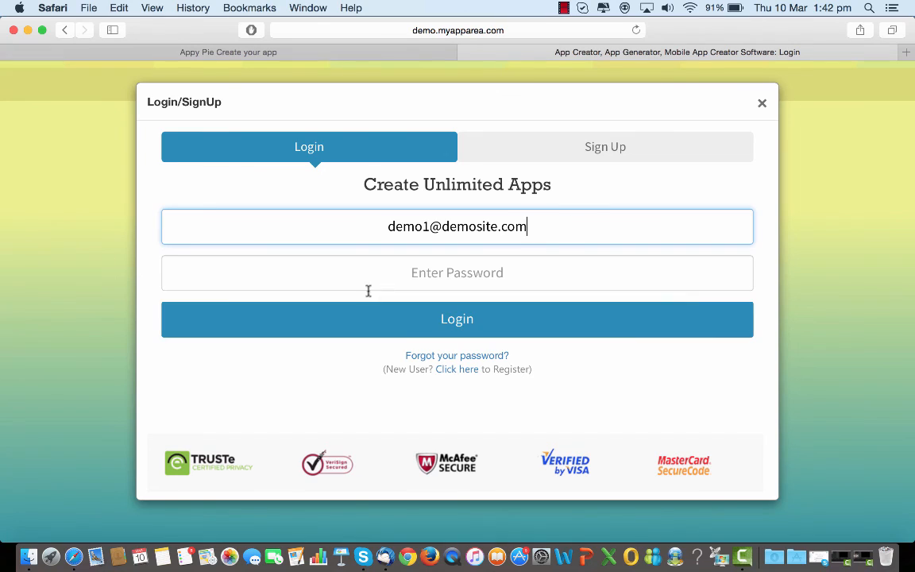
{"action": "left_click", "coordinate": [393, 275]}
{"action": "type", "text": "123456"}
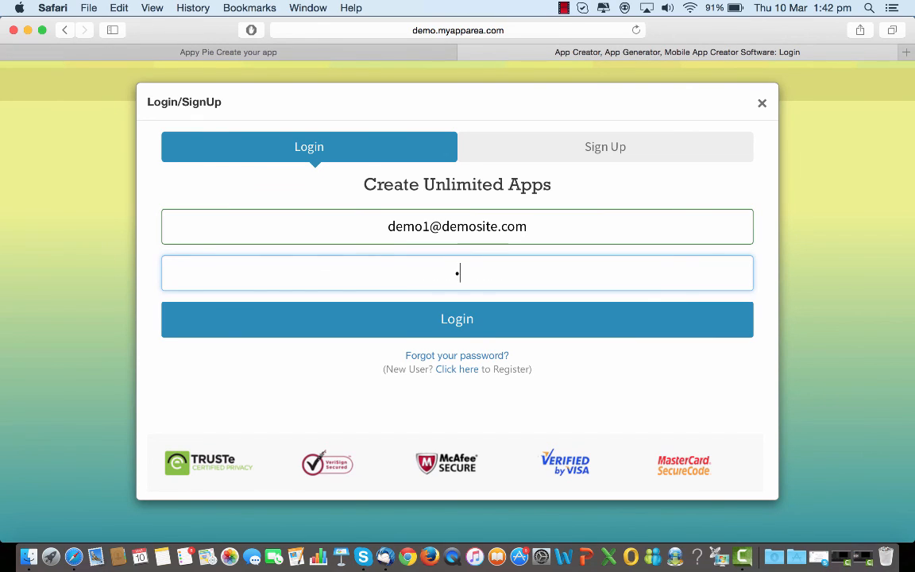
{"action": "type", "text": "78"}
{"action": "left_click", "coordinate": [428, 320]}
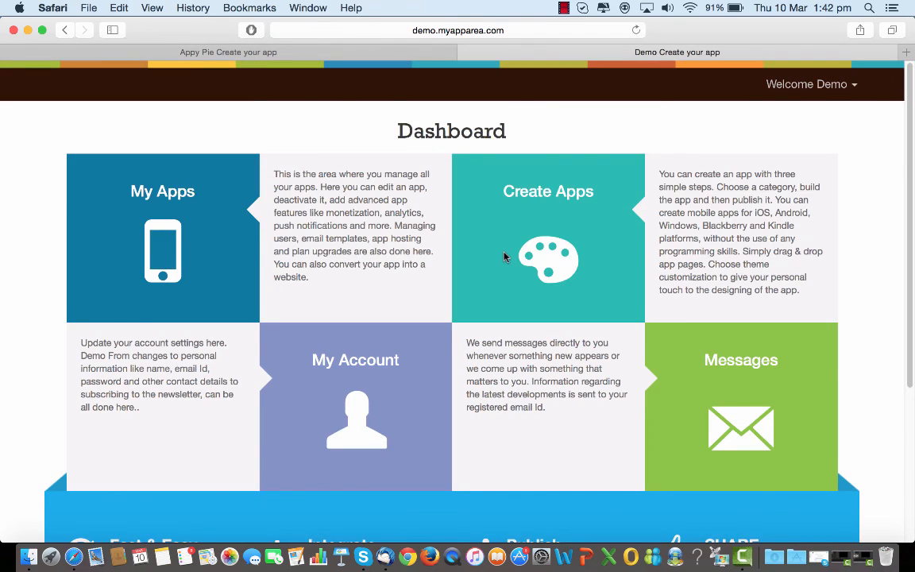
Open My Apps from the user dashboard
{"action": "scroll", "coordinate": [504, 256], "scroll_direction": "down", "scroll_amount": 5}
{"action": "scroll", "coordinate": [504, 255], "scroll_direction": "up", "scroll_amount": 5}
{"action": "left_click", "coordinate": [199, 209]}
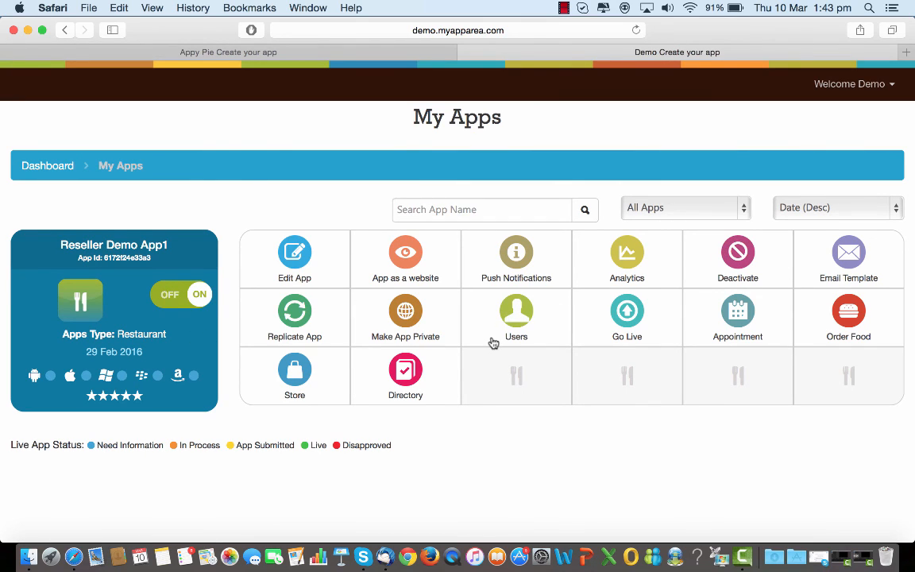
Go back to the user dashboard and open Create Apps
{"action": "left_click", "coordinate": [64, 31]}
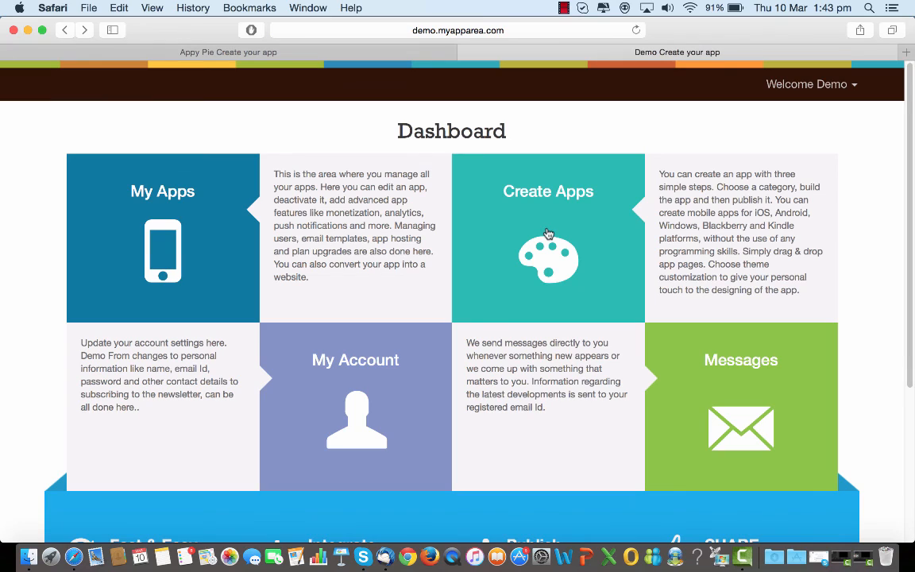
{"action": "left_click", "coordinate": [548, 234]}
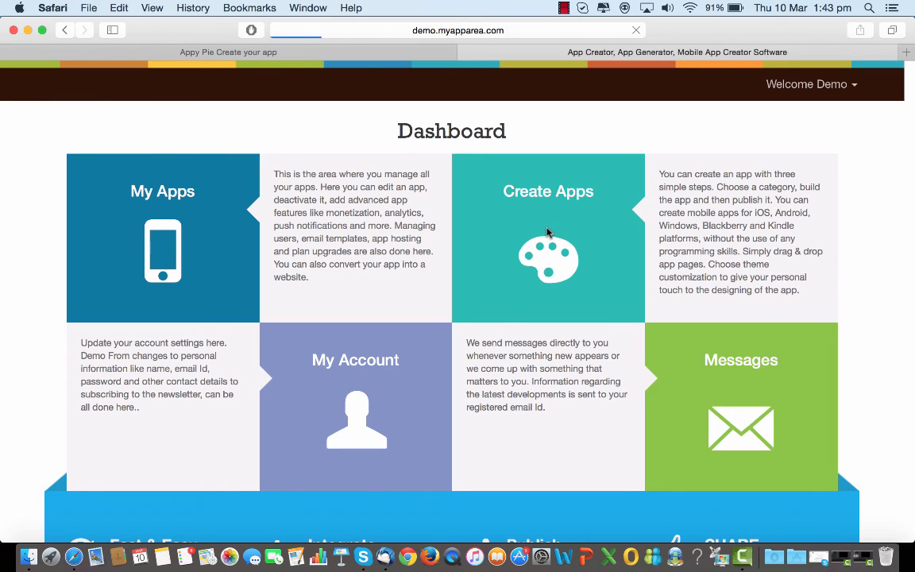